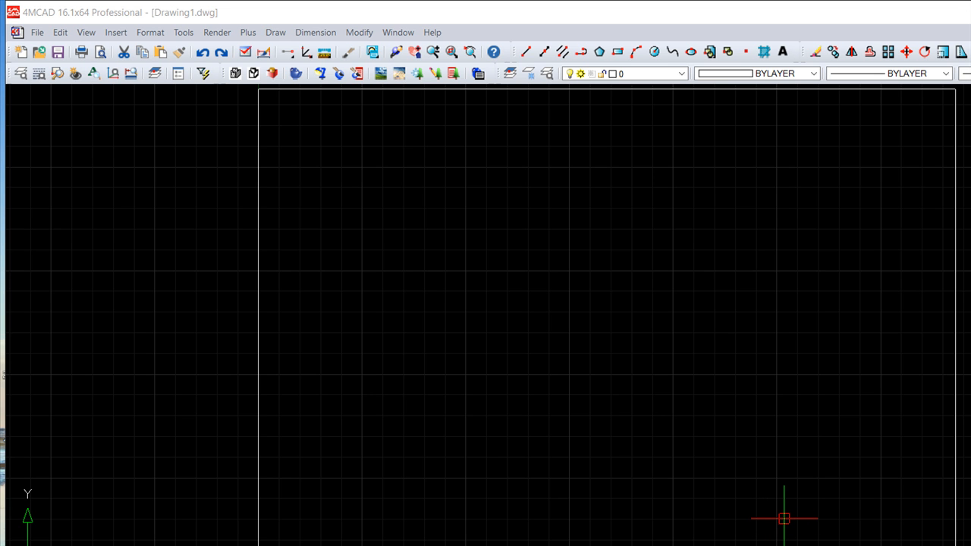
# Step: Draw a small circle in the left half of the drawing frame by centre and radius
pyautogui.click(435, 15)
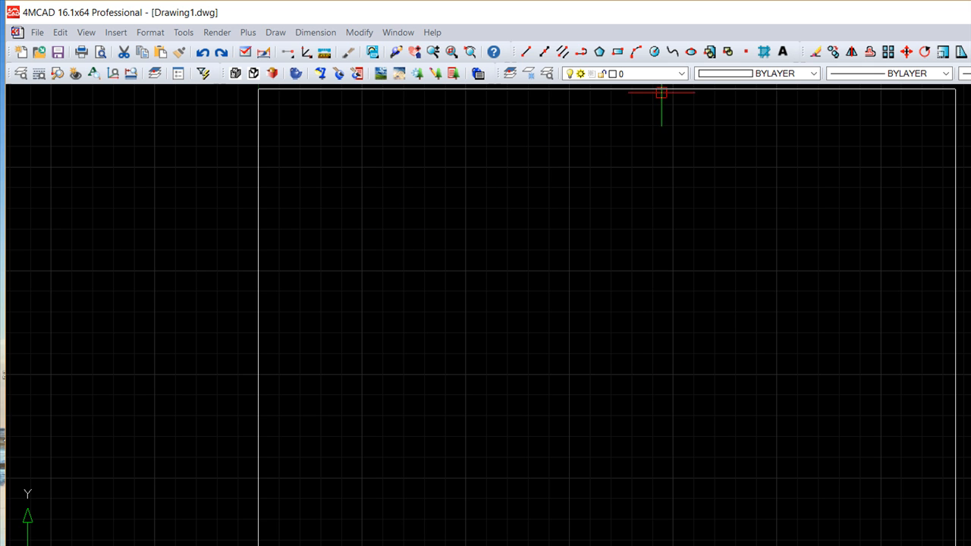
pyautogui.click(654, 51)
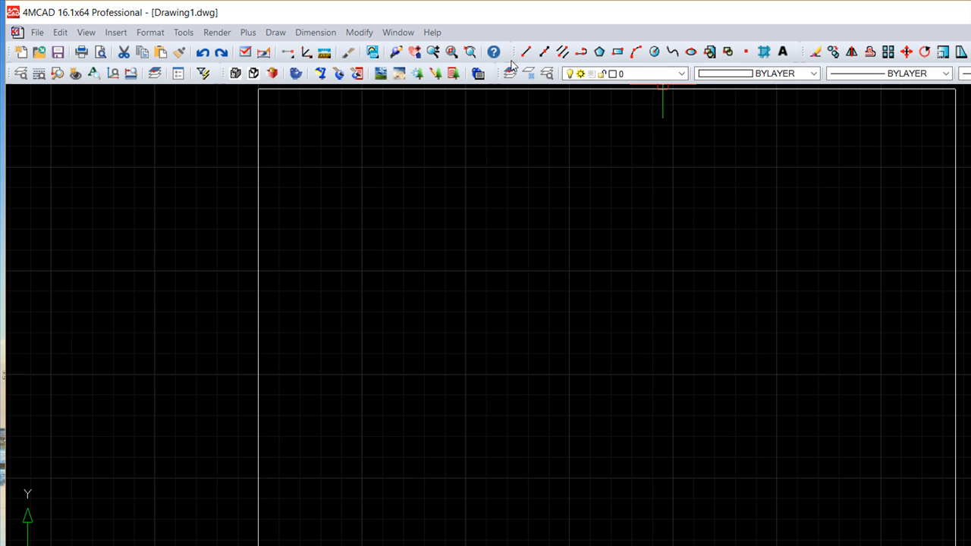
pyautogui.click(403, 334)
pyautogui.click(429, 349)
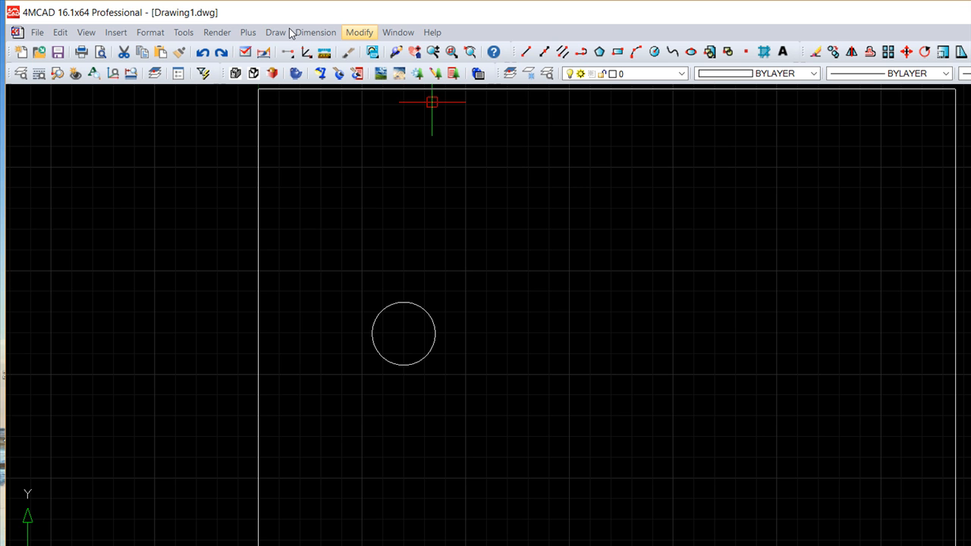
# Step: Copy the circle with the Copy command, placing the duplicate well to its right and slightly higher
pyautogui.press('Return')
pyautogui.press('Down')
pyautogui.press('Down')
pyautogui.press('Down')
pyautogui.press('Down')
pyautogui.press('Down')
pyautogui.press('Down')
pyautogui.press('Return')
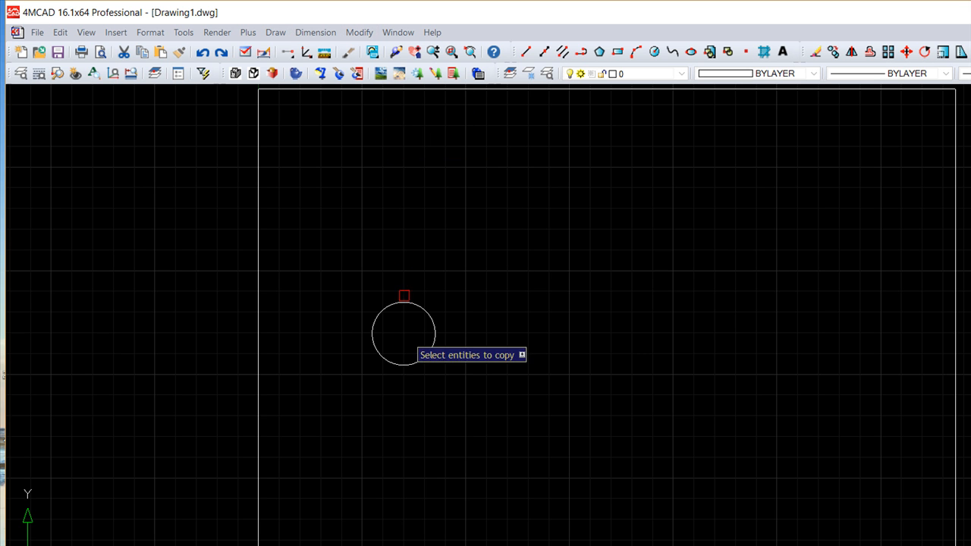
pyautogui.click(478, 408)
pyautogui.click(327, 263)
pyautogui.press('Return')
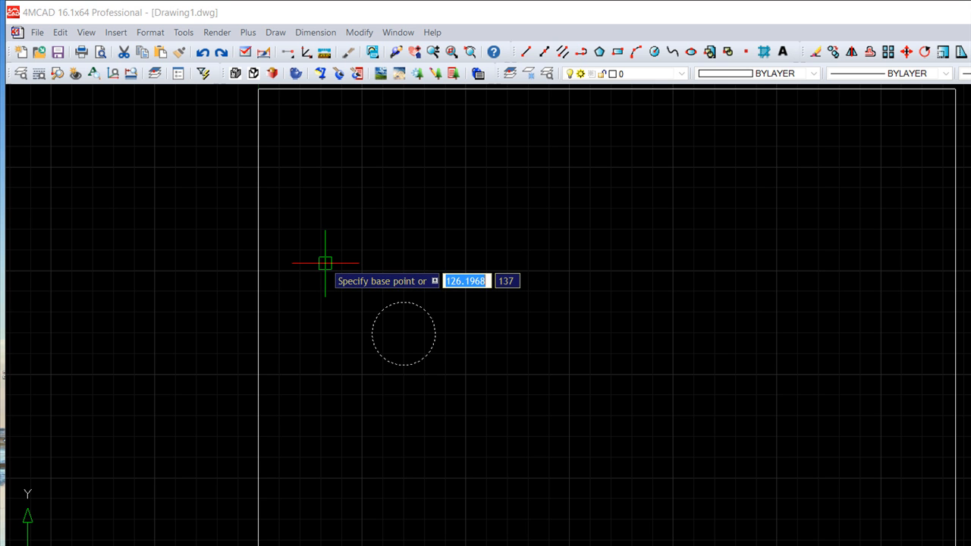
pyautogui.click(390, 256)
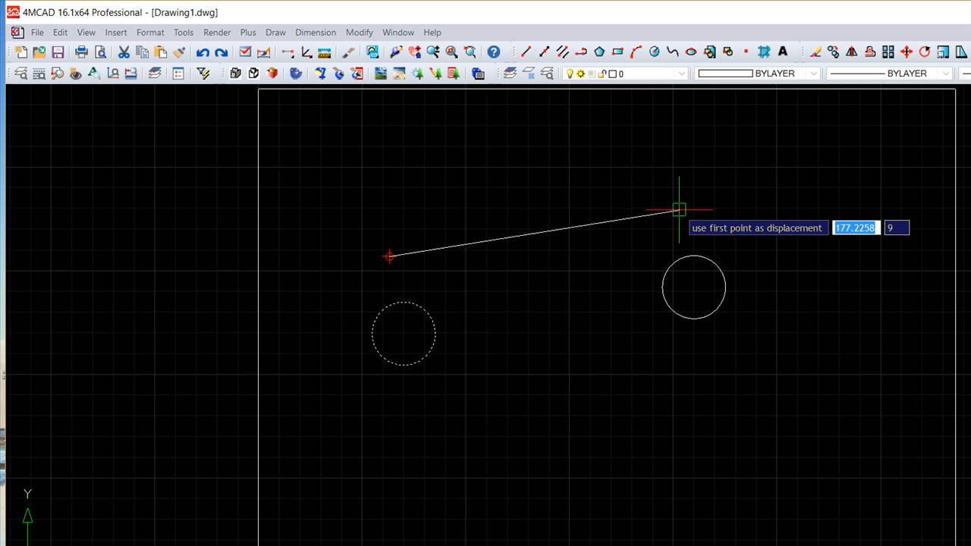
pyautogui.click(648, 234)
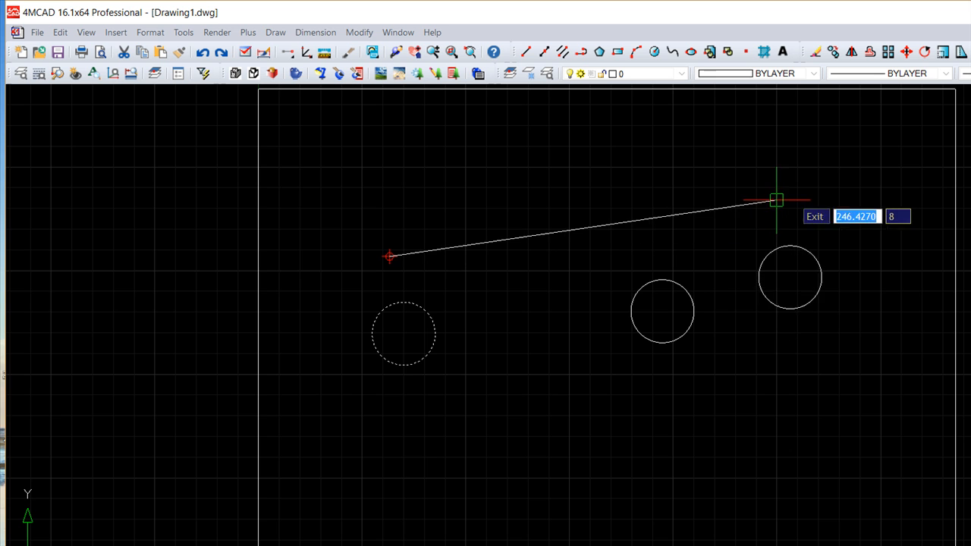
# Step: End the Copy command and undo the circle copy
pyautogui.press('Escape')
pyautogui.write('u')
pyautogui.press('Return')
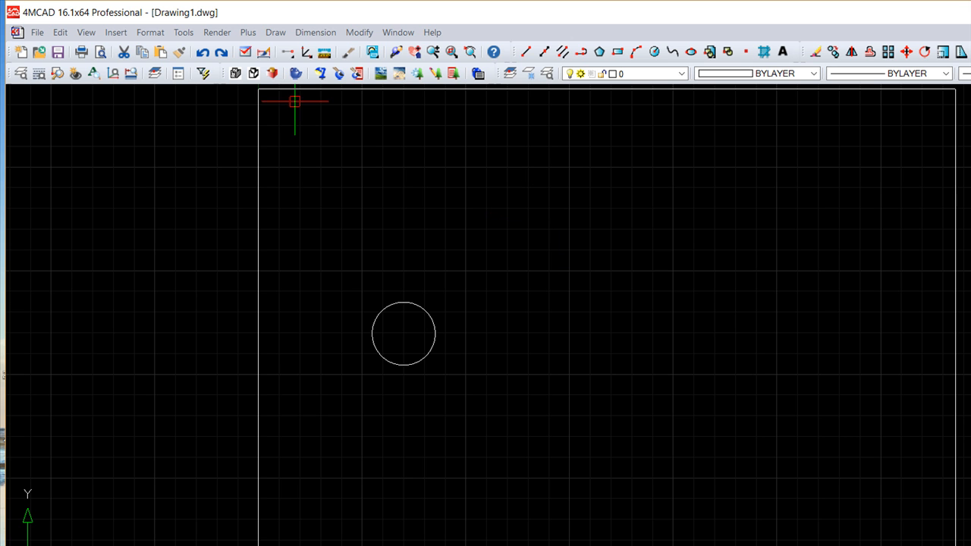
# Step: Copy the circle to the clipboard using the standard clipboard copy
pyautogui.click(51, 31)
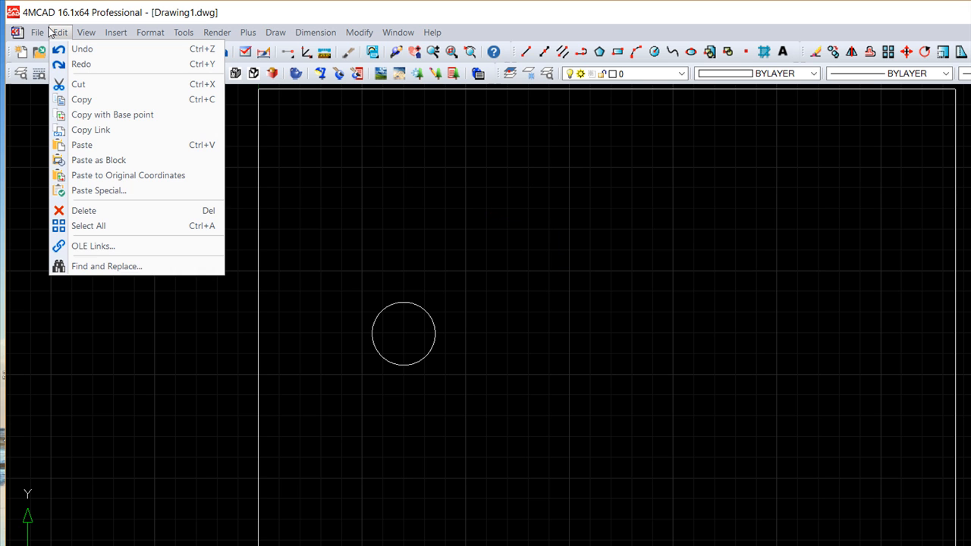
pyautogui.click(82, 99)
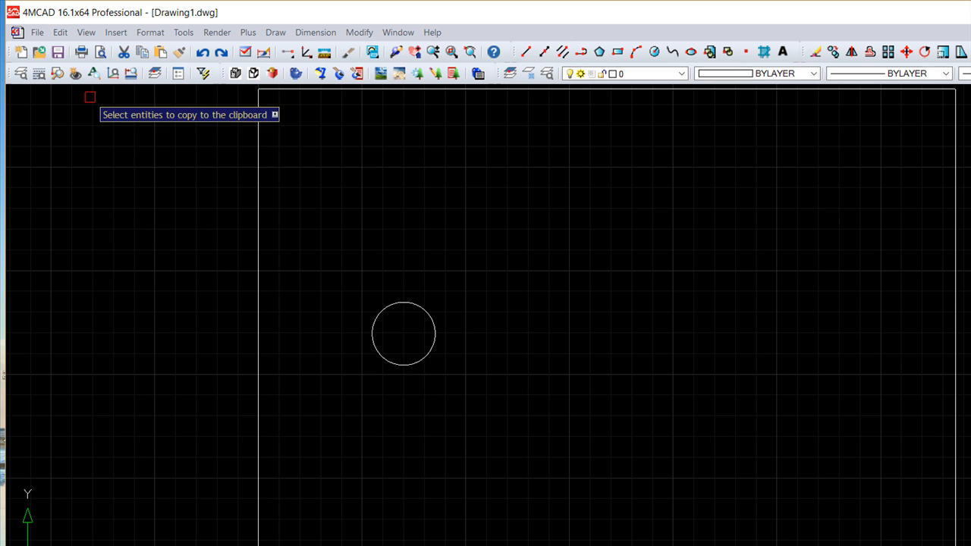
pyautogui.click(454, 443)
pyautogui.click(327, 253)
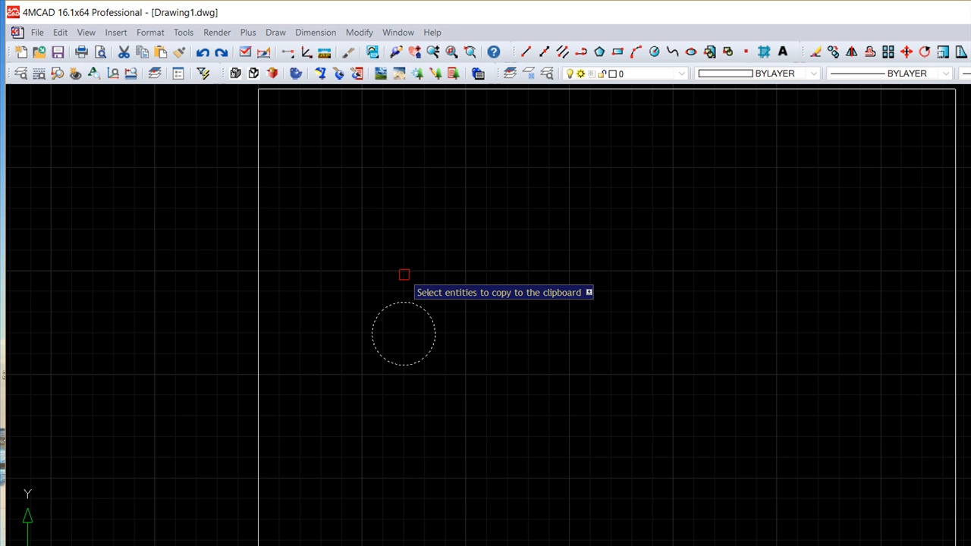
pyautogui.press('Return')
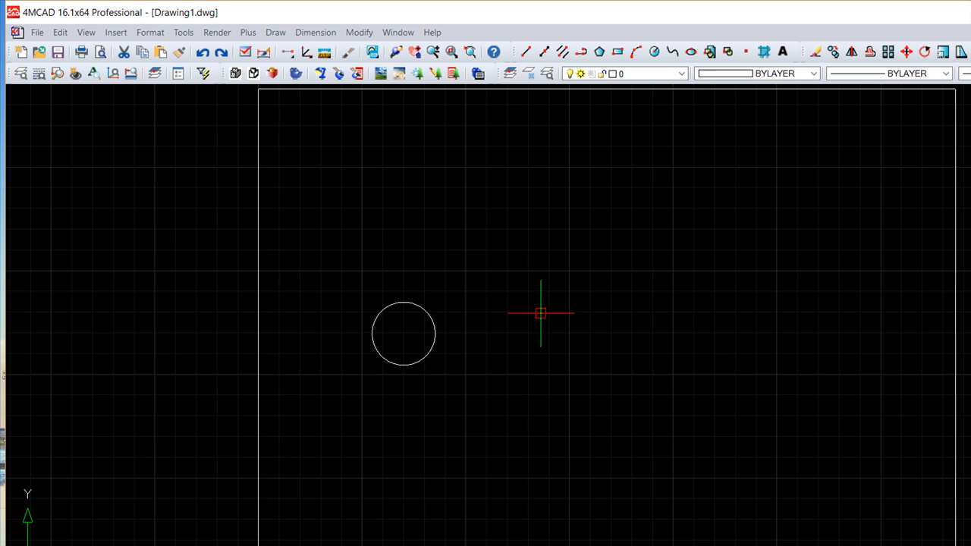
# Step: Paste the clipboard circle near the right side of the drawing frame, slightly higher than the original
pyautogui.click(51, 30)
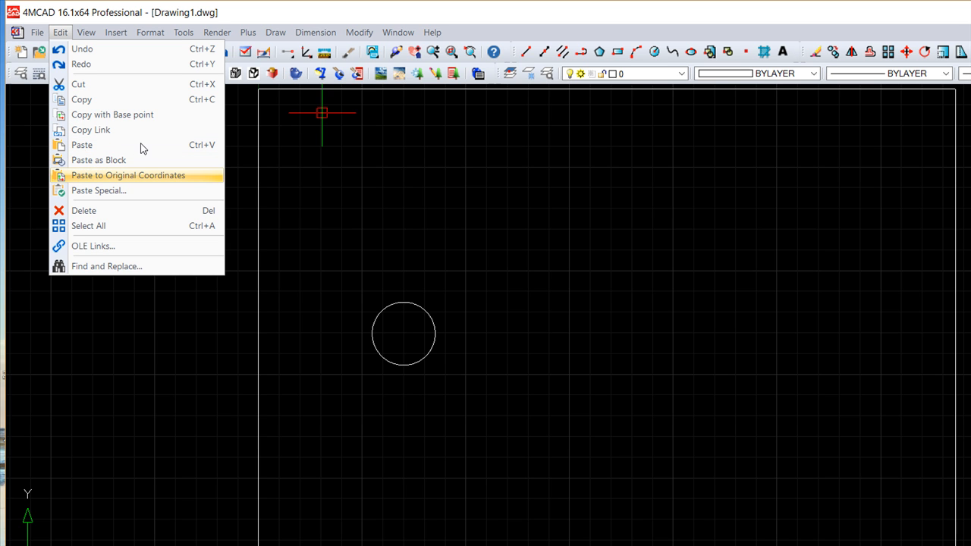
pyautogui.click(82, 145)
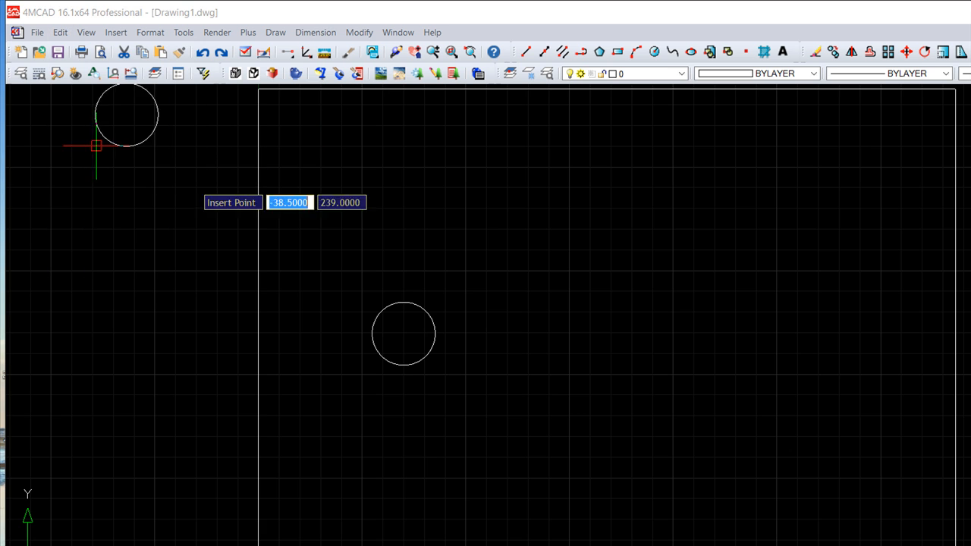
pyautogui.click(713, 322)
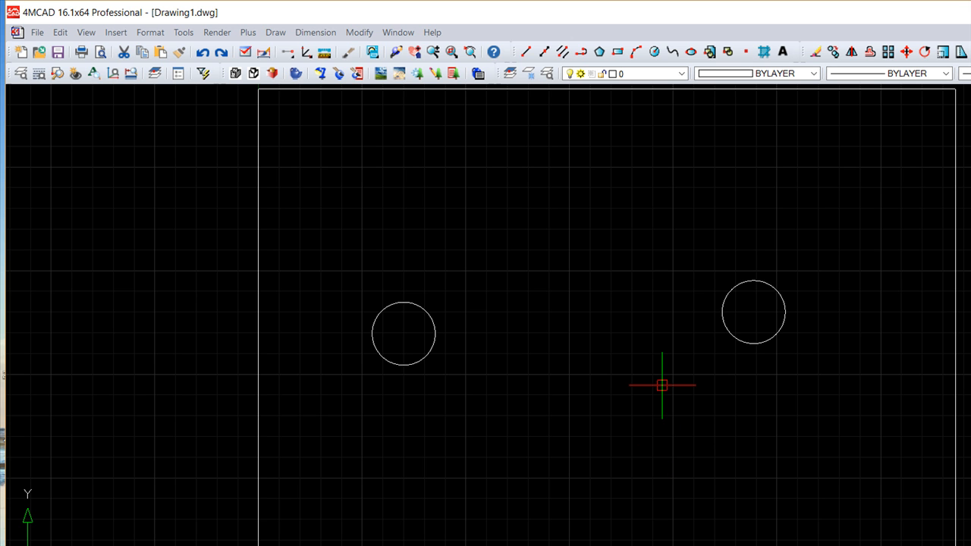
# Step: Copy the left circle to the clipboard with its centre as the base point
pyautogui.click(60, 32)
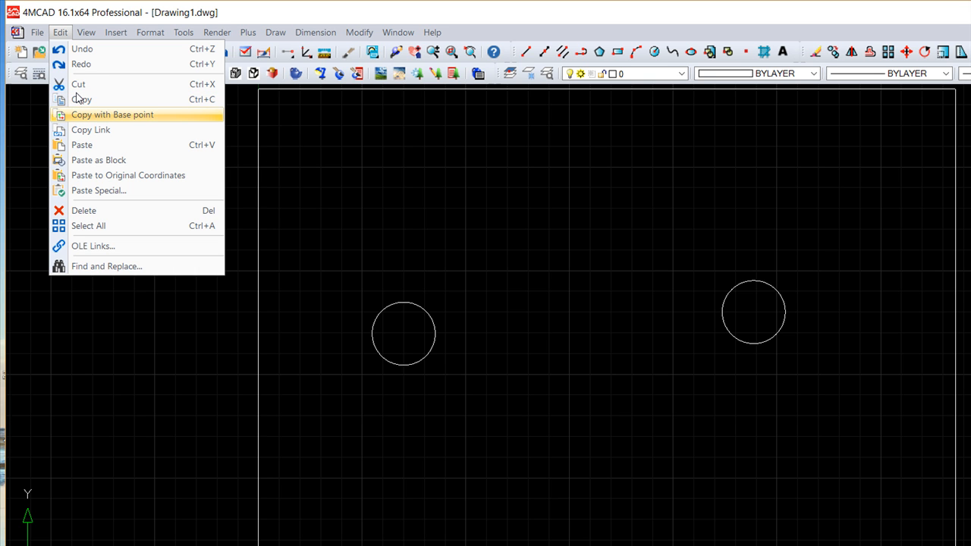
pyautogui.click(106, 114)
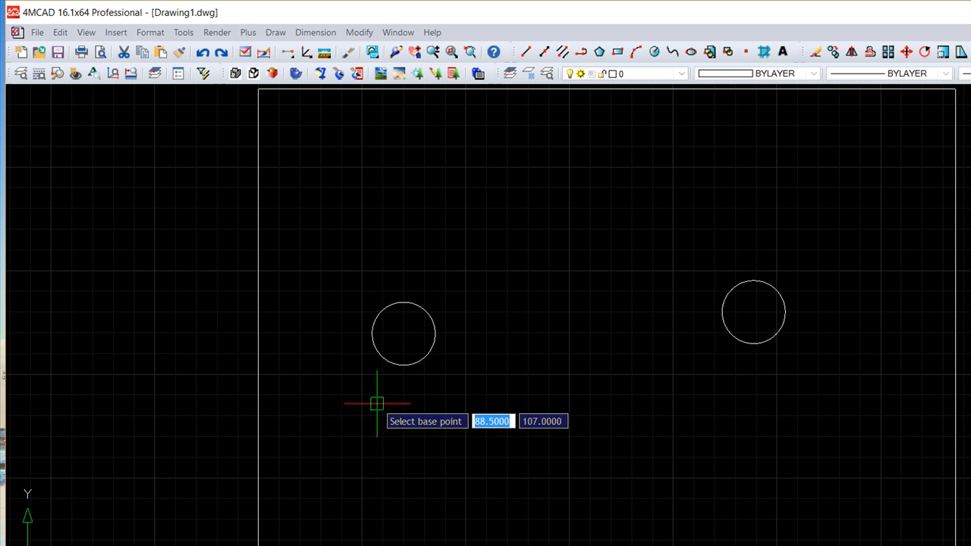
pyautogui.click(404, 334)
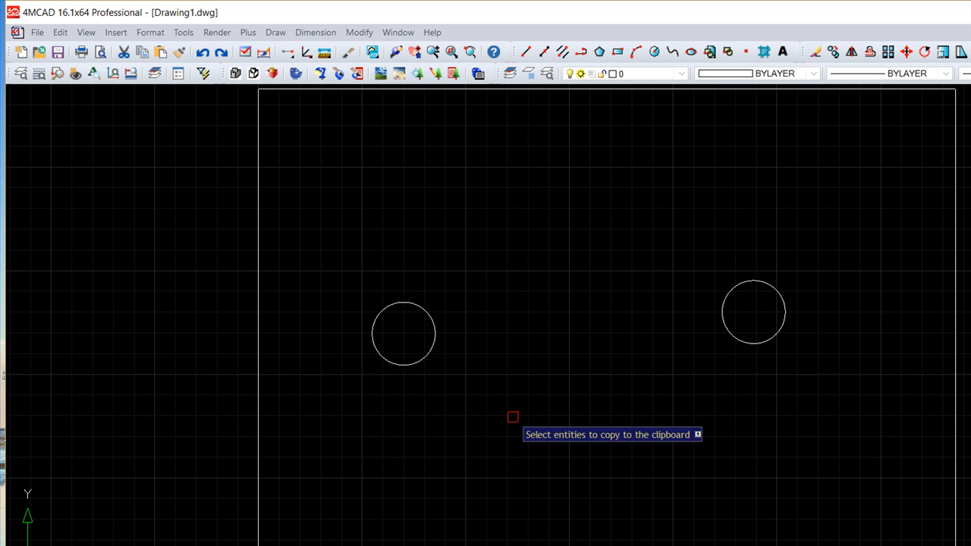
pyautogui.click(505, 412)
pyautogui.click(339, 275)
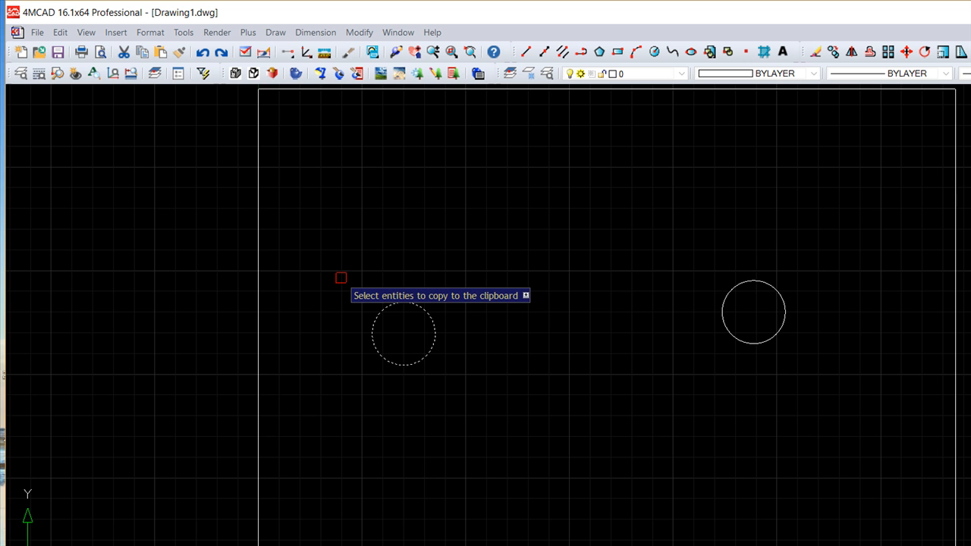
pyautogui.press('Return')
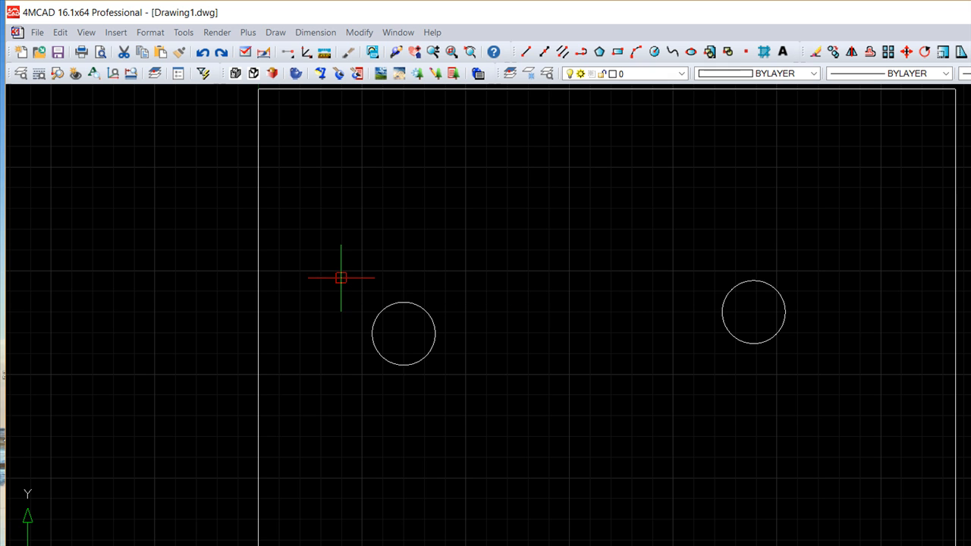
# Step: Paste the clipboard circle by its centre above and between the two existing circles
pyautogui.click(58, 32)
pyautogui.click(82, 145)
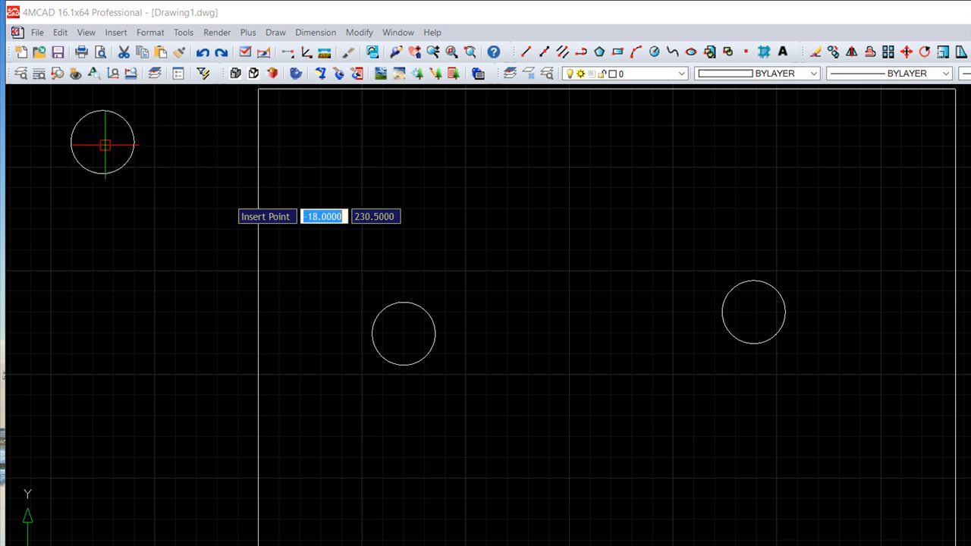
pyautogui.click(581, 224)
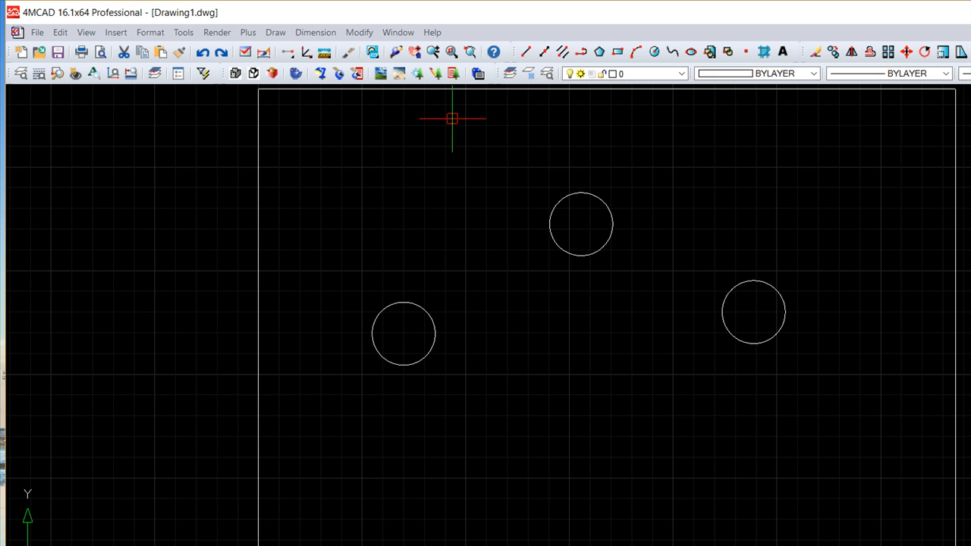
# Step: Draw a diagonal line below the middle circle, rising from lower left to upper right between the outer circles
pyautogui.click(526, 52)
pyautogui.click(488, 398)
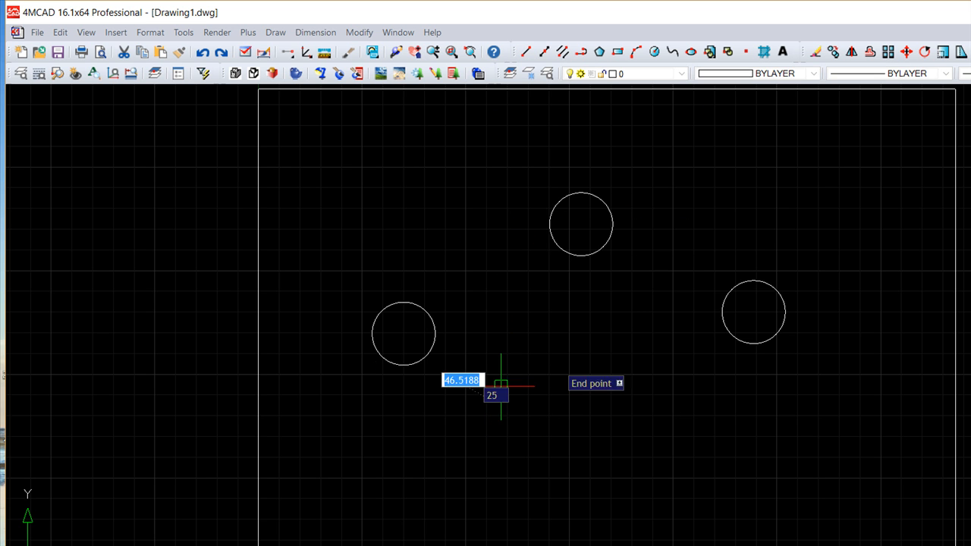
pyautogui.click(668, 302)
pyautogui.press('Return')
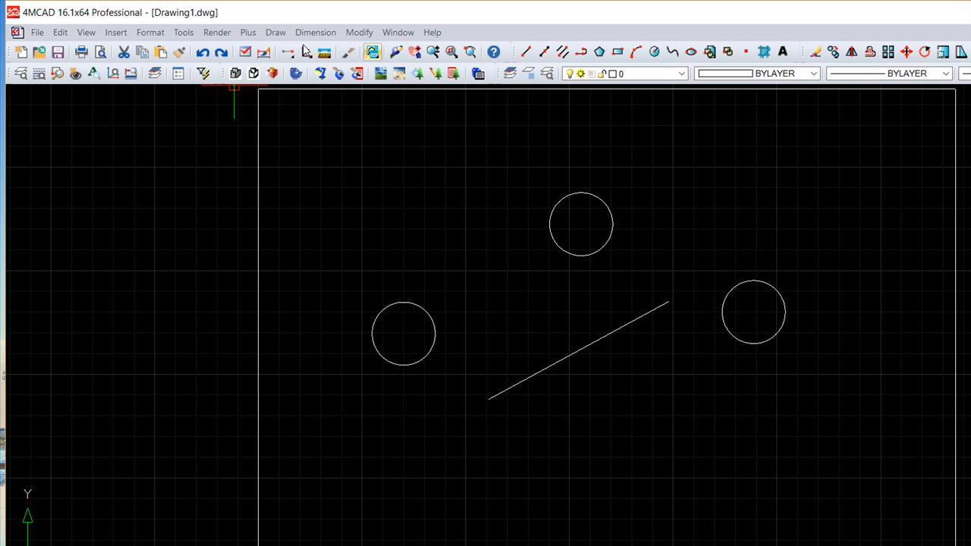
# Step: Offset the middle circle outward by a distance of 10
pyautogui.click(359, 32)
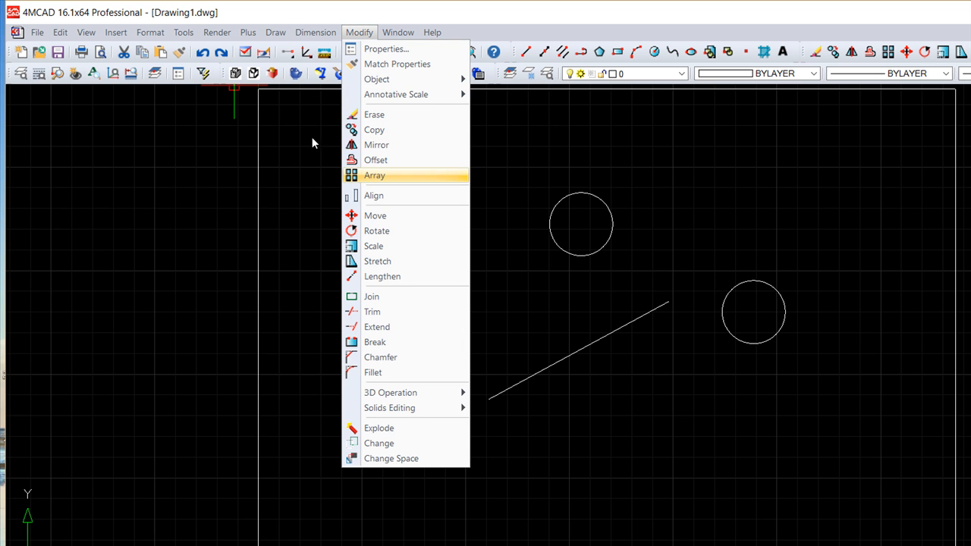
pyautogui.click(376, 160)
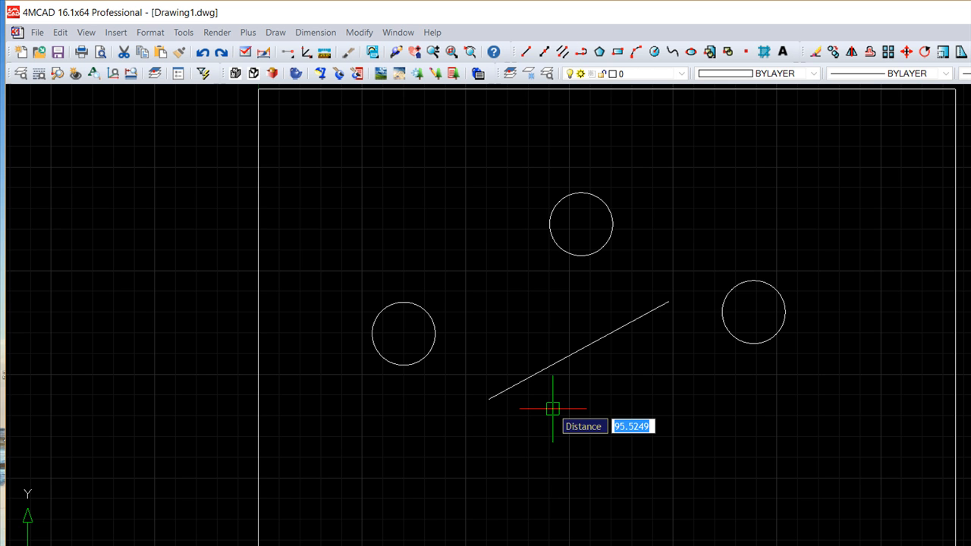
pyautogui.write('10')
pyautogui.press('Return')
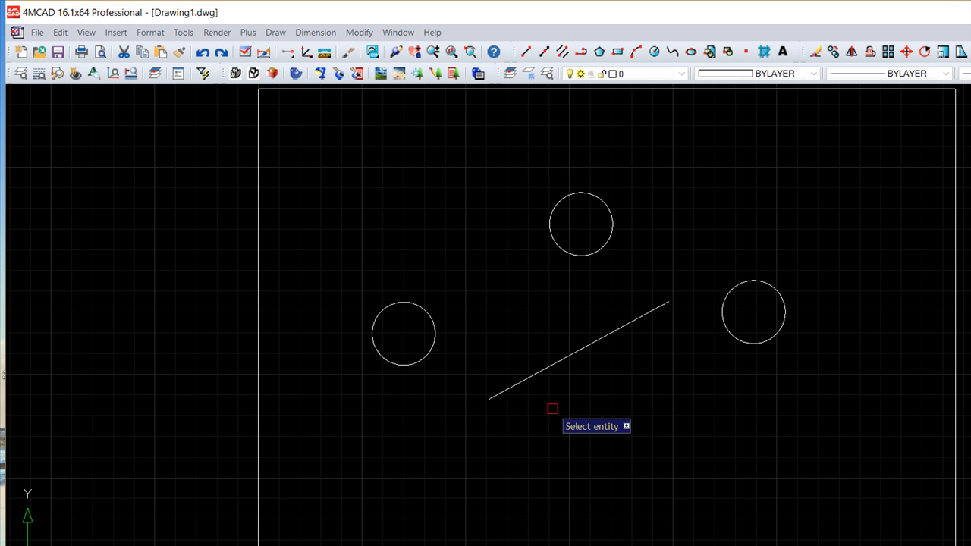
pyautogui.click(599, 250)
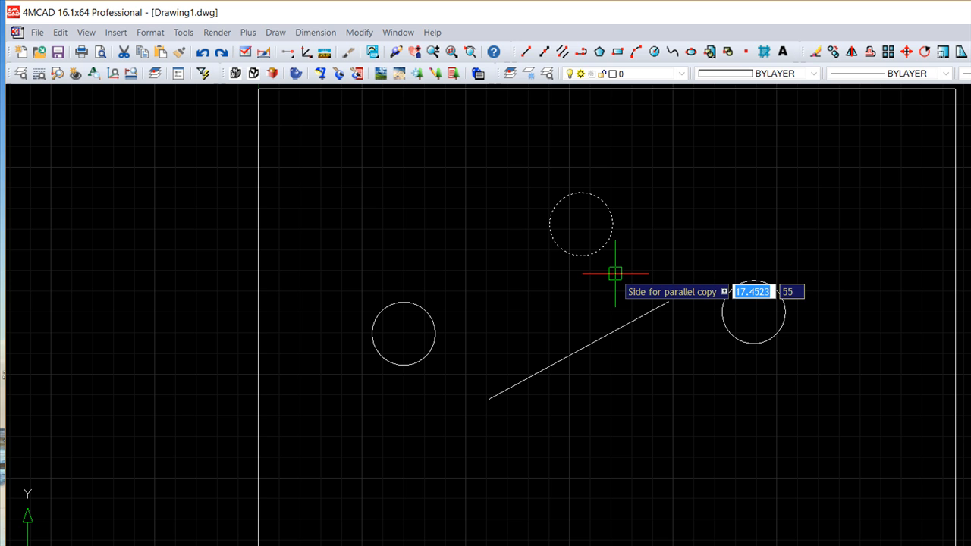
pyautogui.click(614, 274)
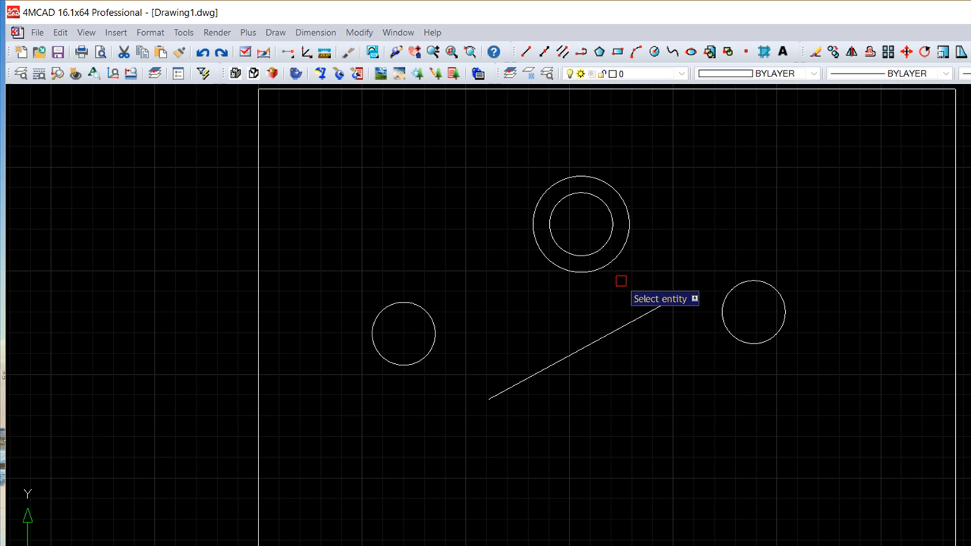
# Step: Offset the diagonal line by the same distance of 10 toward its lower-right side and end the command
pyautogui.click(623, 325)
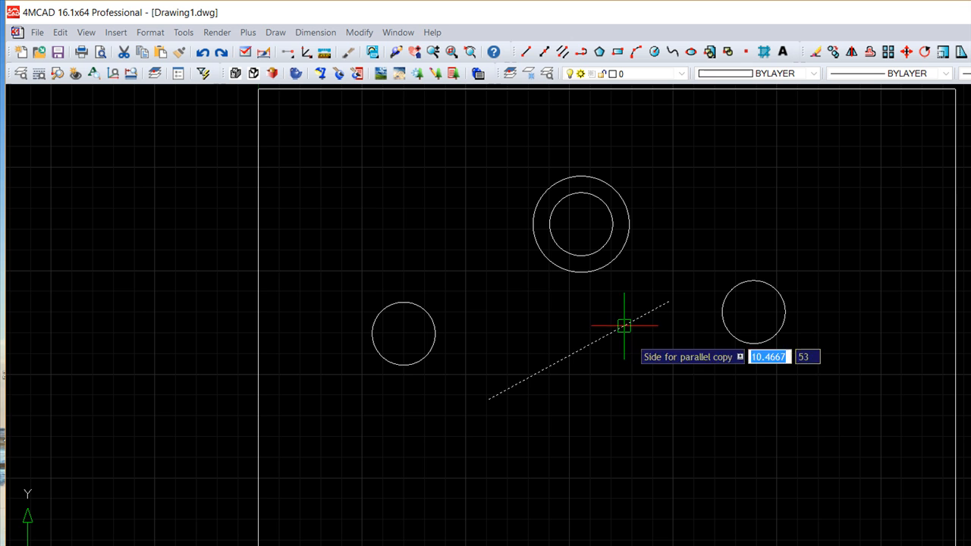
pyautogui.click(656, 425)
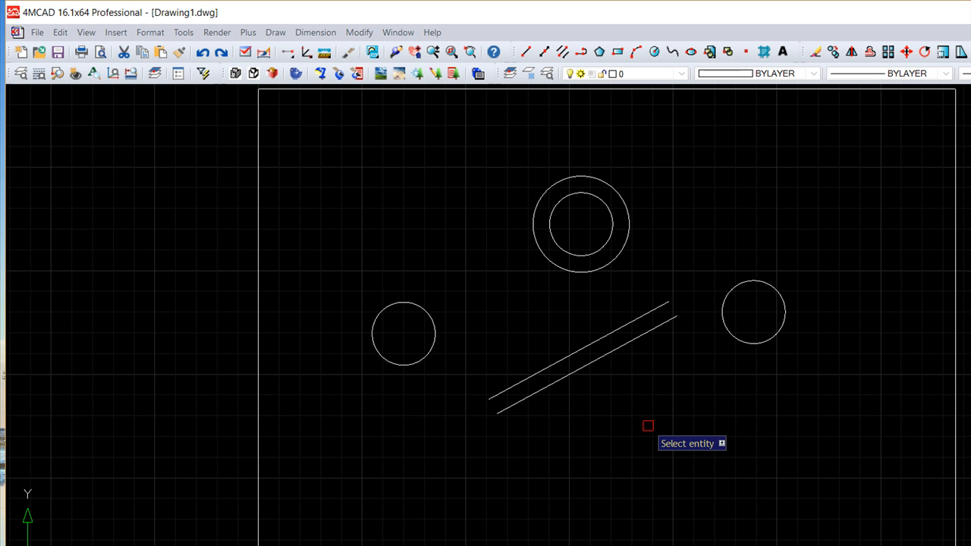
pyautogui.press('Escape')
# Step: Offset the outer concentric circle with the through-point option, passing it through the upper end of the original diagonal line
pyautogui.press('Return')
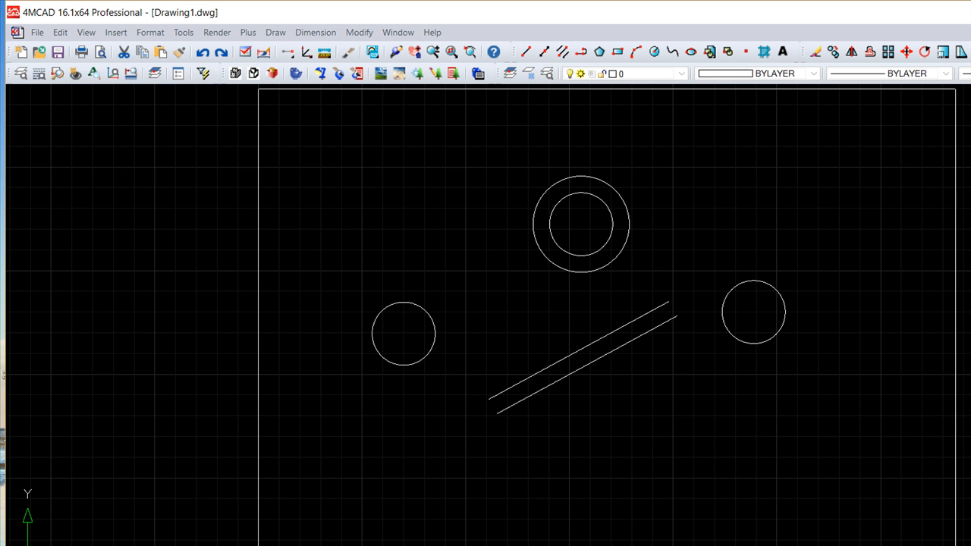
pyautogui.write('5')
pyautogui.press('Return')
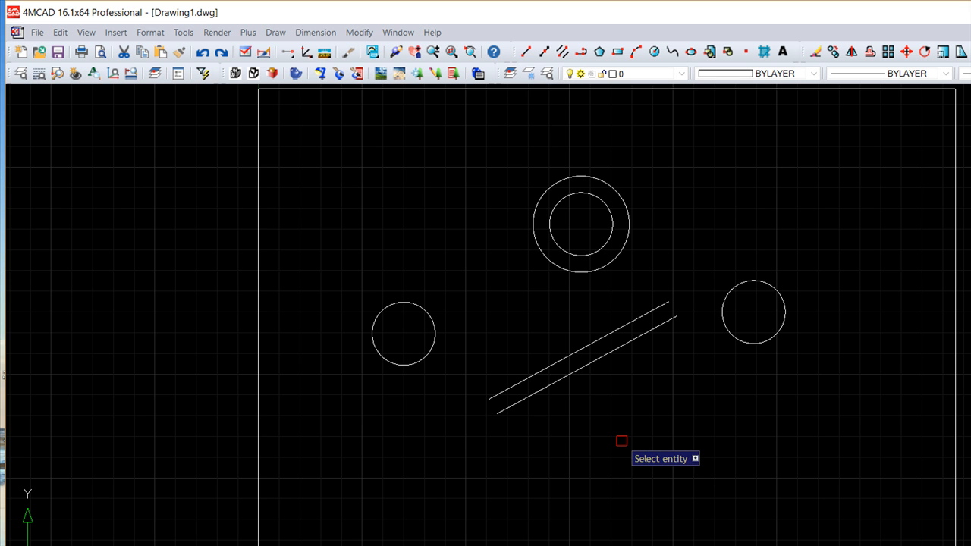
pyautogui.click(588, 270)
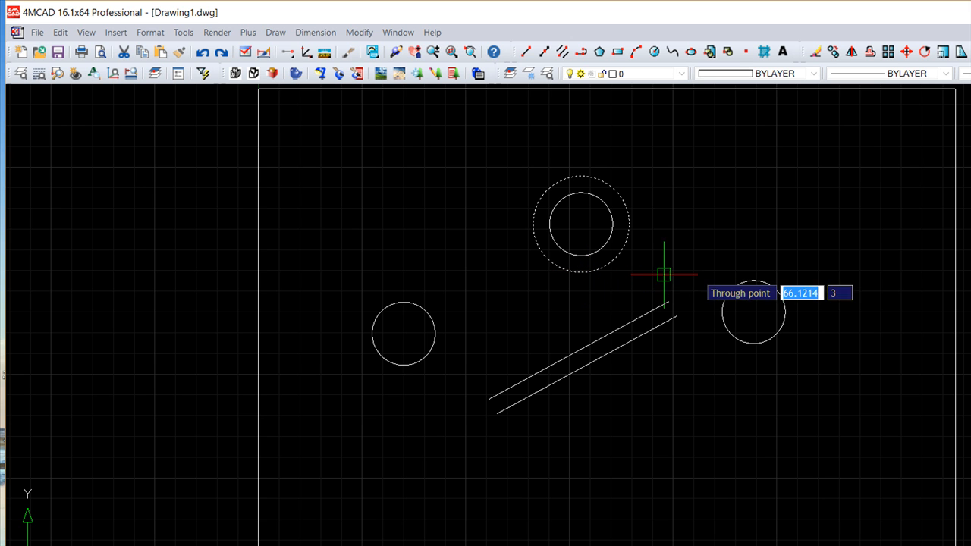
pyautogui.click(667, 301)
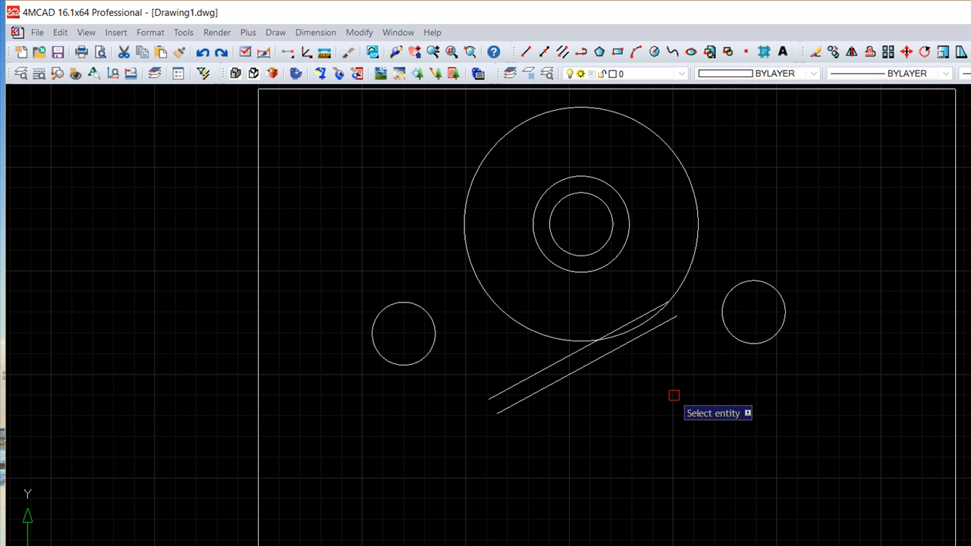
# Step: Mirror the large circle and both diagonal lines about a slanted line from the right small circle's center to a point below it, keeping the originals
pyautogui.press('Escape')
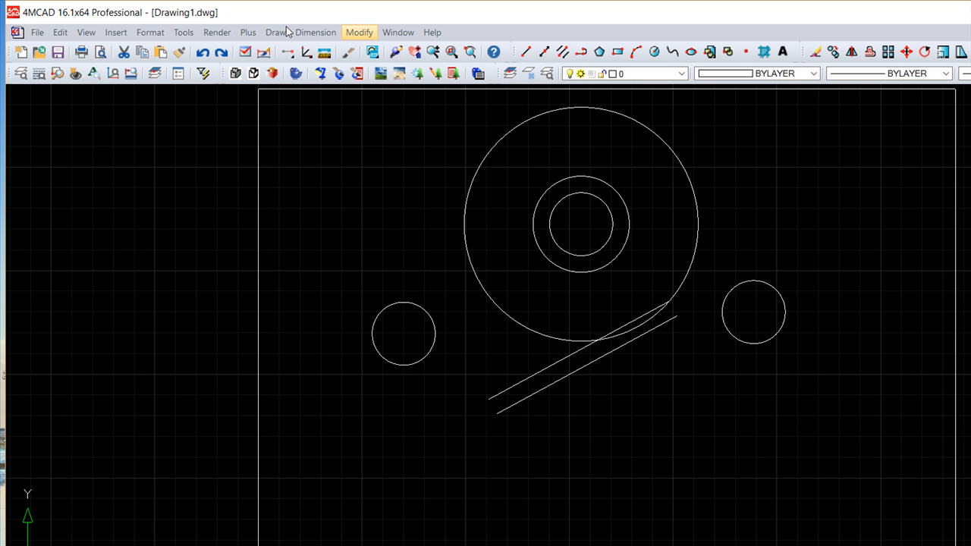
pyautogui.press('Down')
pyautogui.press('Down')
pyautogui.press('Down')
pyautogui.press('Down')
pyautogui.press('Down')
pyautogui.press('Down')
pyautogui.press('Down')
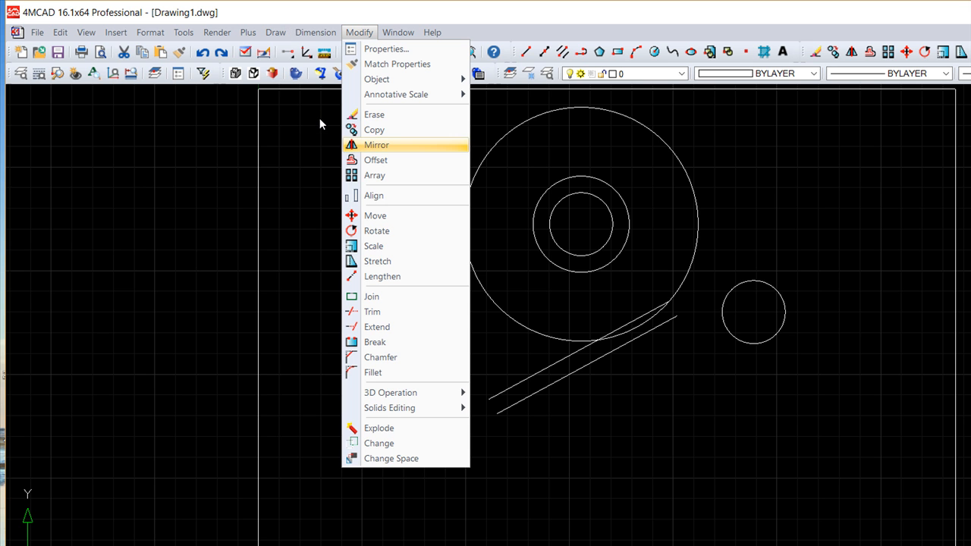
pyautogui.press('Return')
pyautogui.click(635, 373)
pyautogui.click(547, 310)
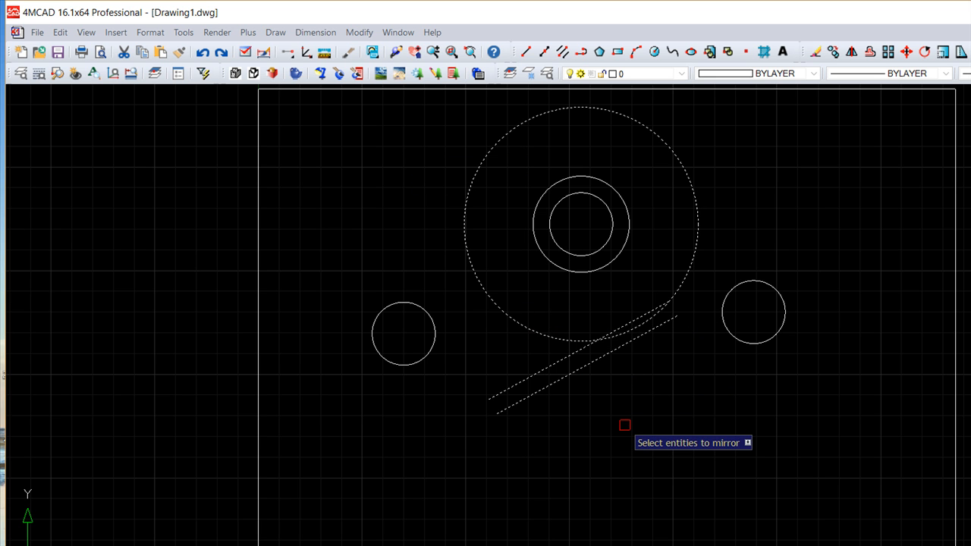
pyautogui.press('Return')
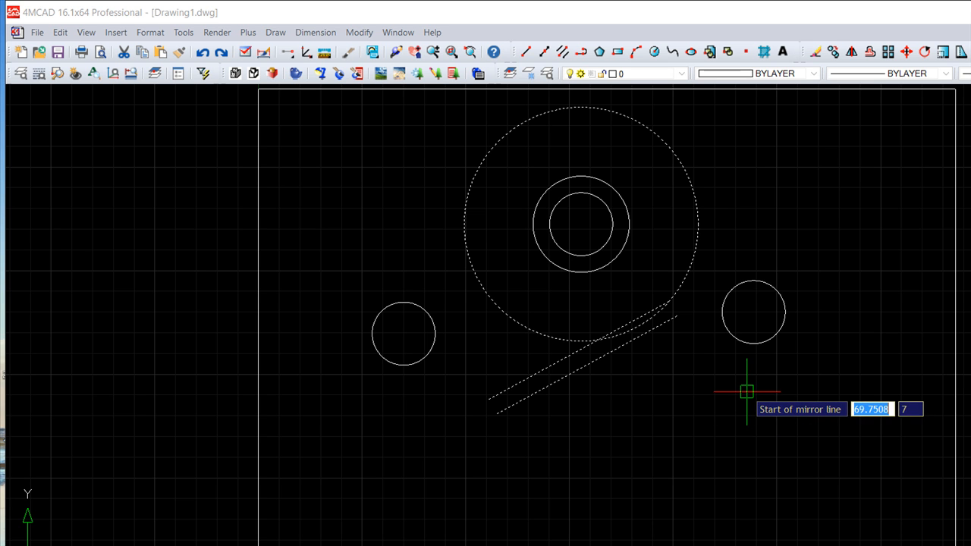
pyautogui.click(753, 312)
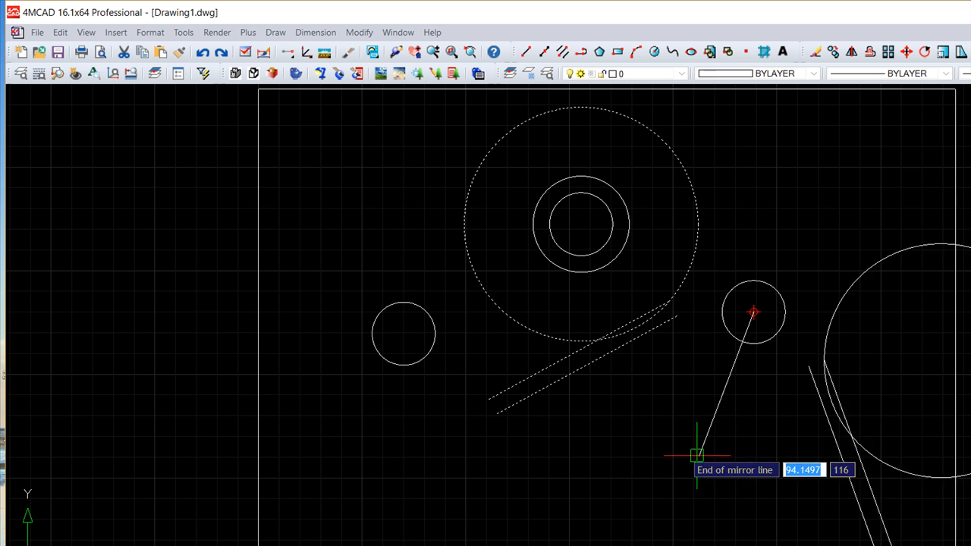
pyautogui.click(720, 462)
pyautogui.write('N')
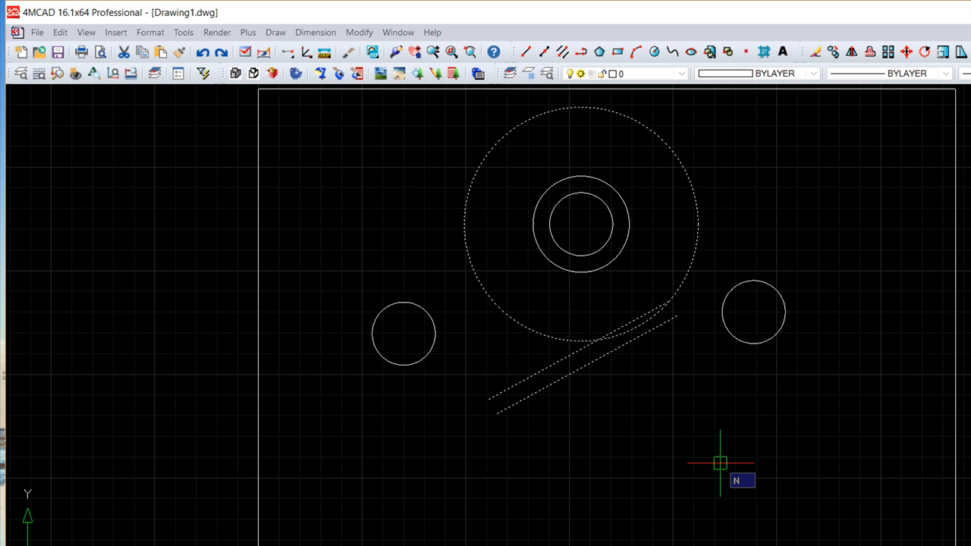
pyautogui.press('Return')
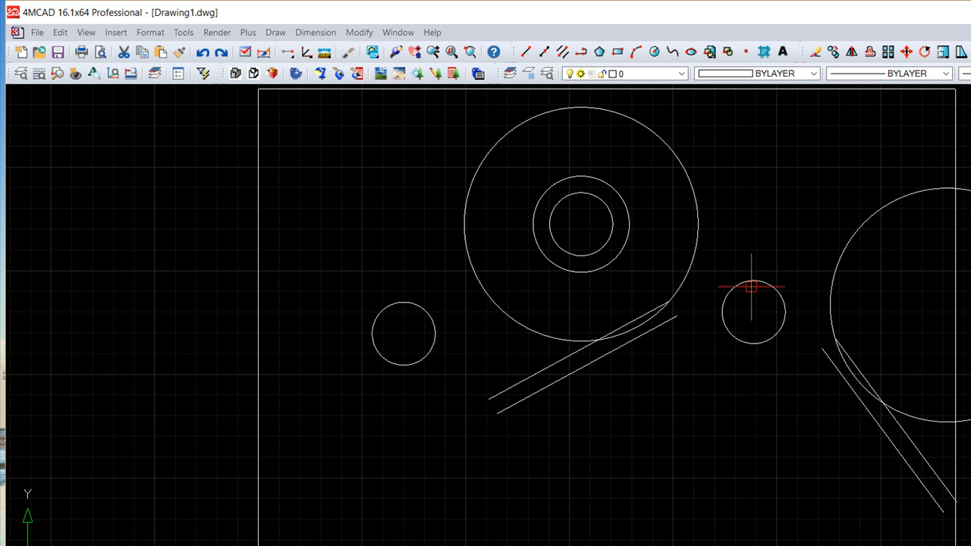
# Step: Create a rectangular array of the left small circle with 5 rows and 5 columns, using 50 for both row and column spacing
pyautogui.scroll(-2, 741, 278)
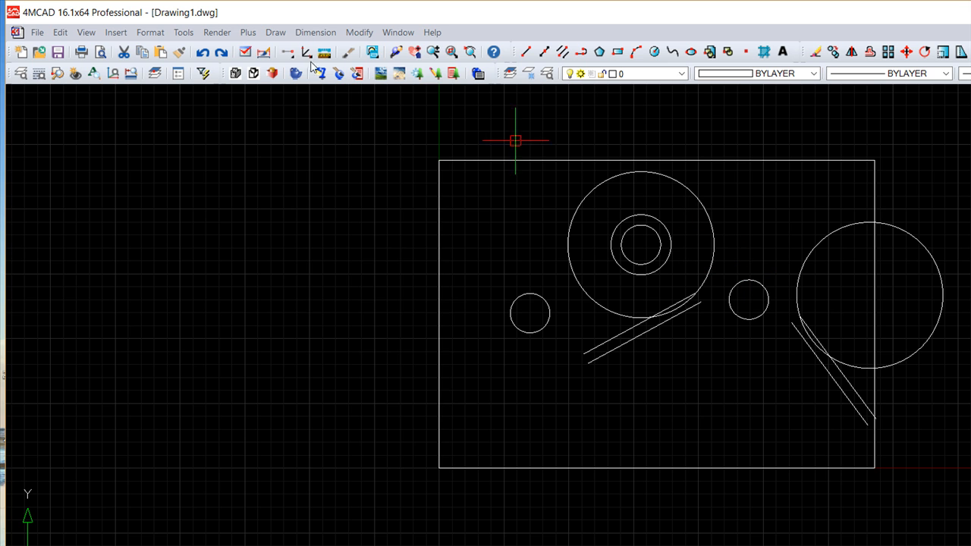
pyautogui.click(360, 32)
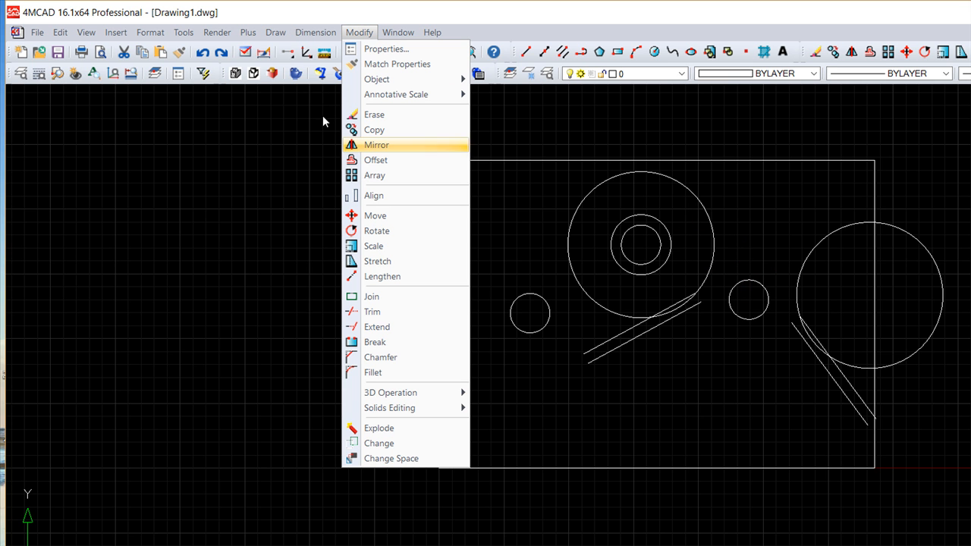
pyautogui.press('a')
pyautogui.press('a')
pyautogui.press('Return')
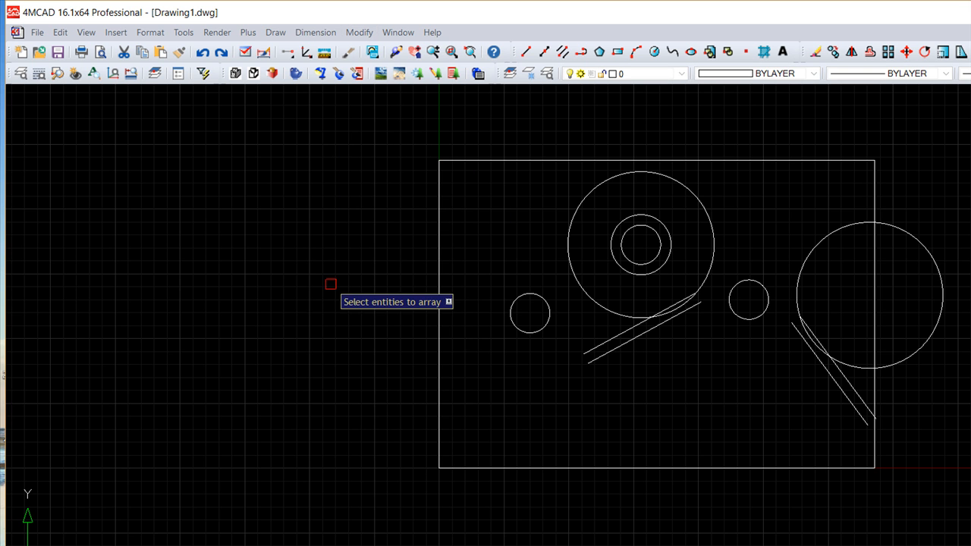
pyautogui.click(531, 332)
pyautogui.press('Return')
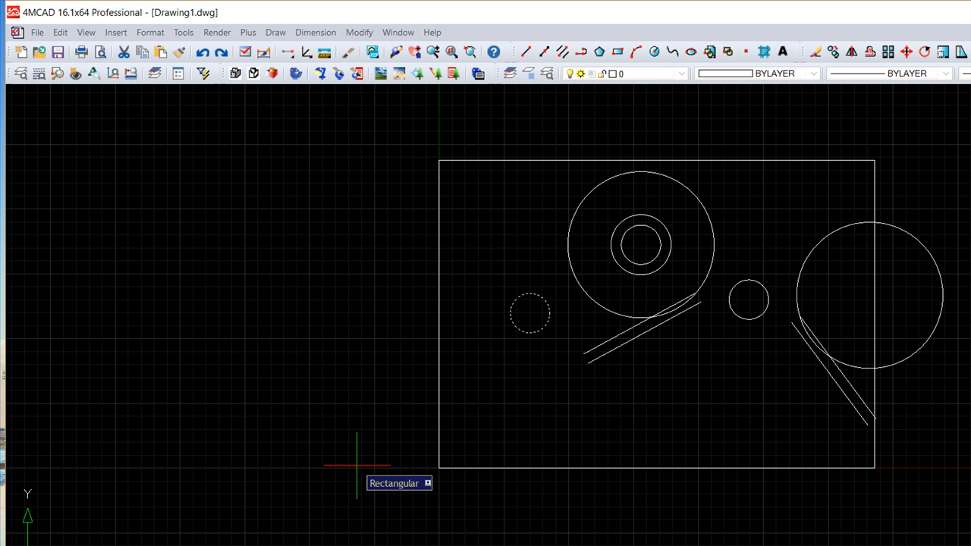
pyautogui.press('Return')
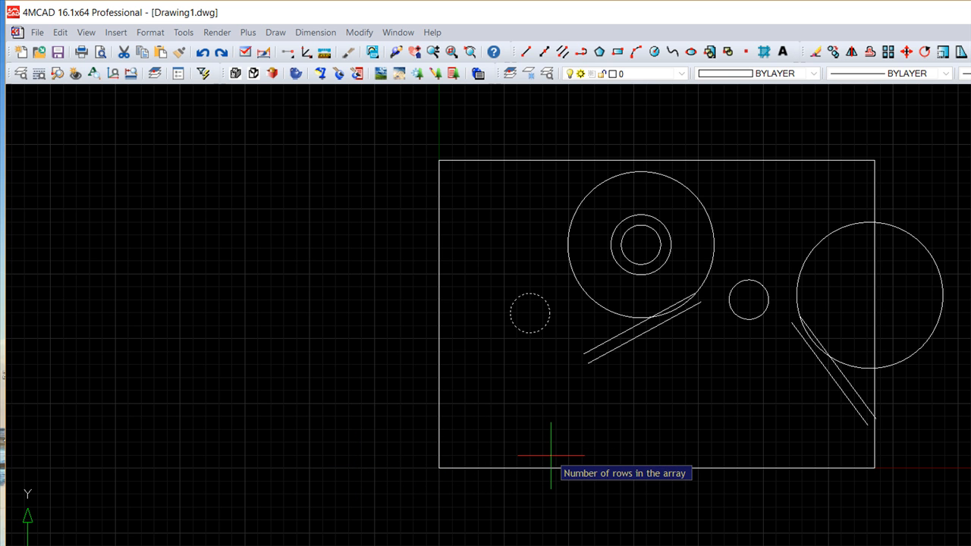
pyautogui.press('Return')
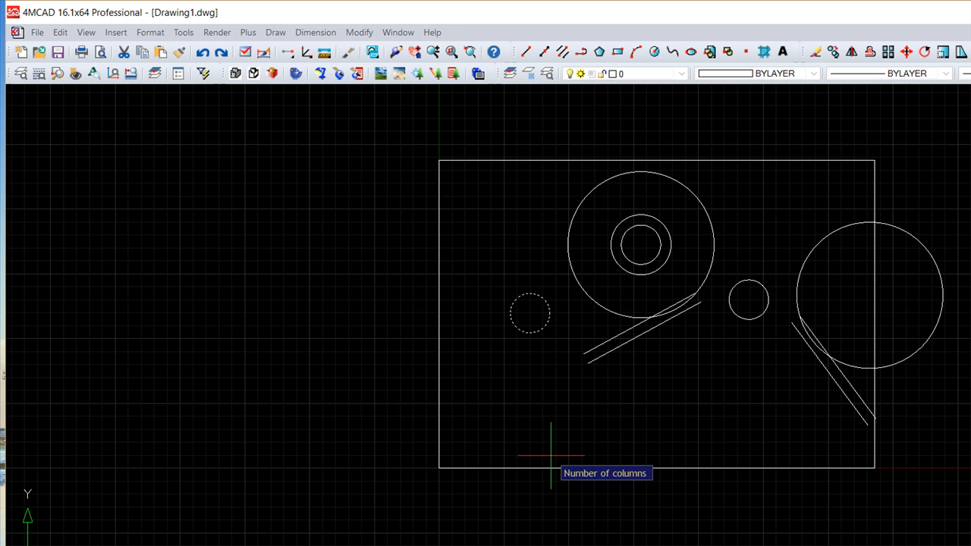
pyautogui.press('Return')
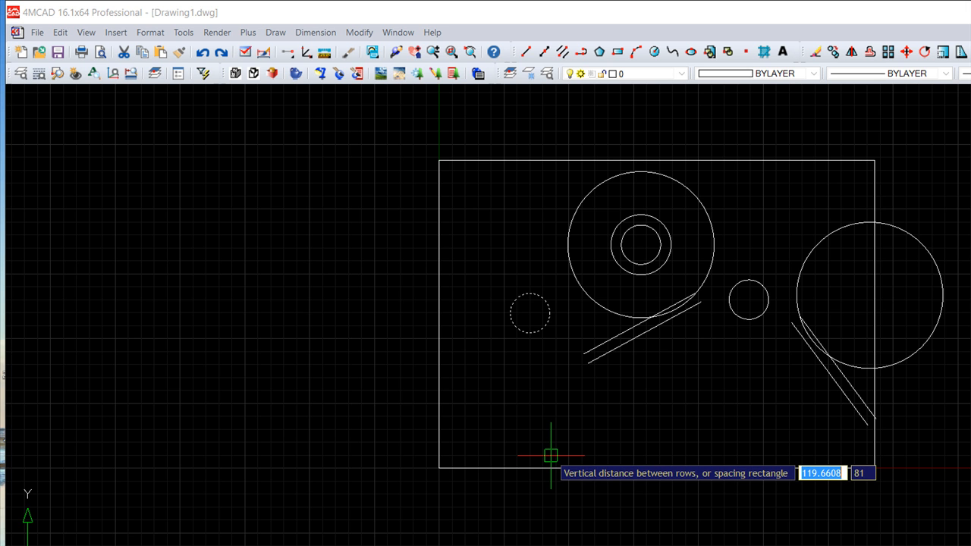
pyautogui.write('50')
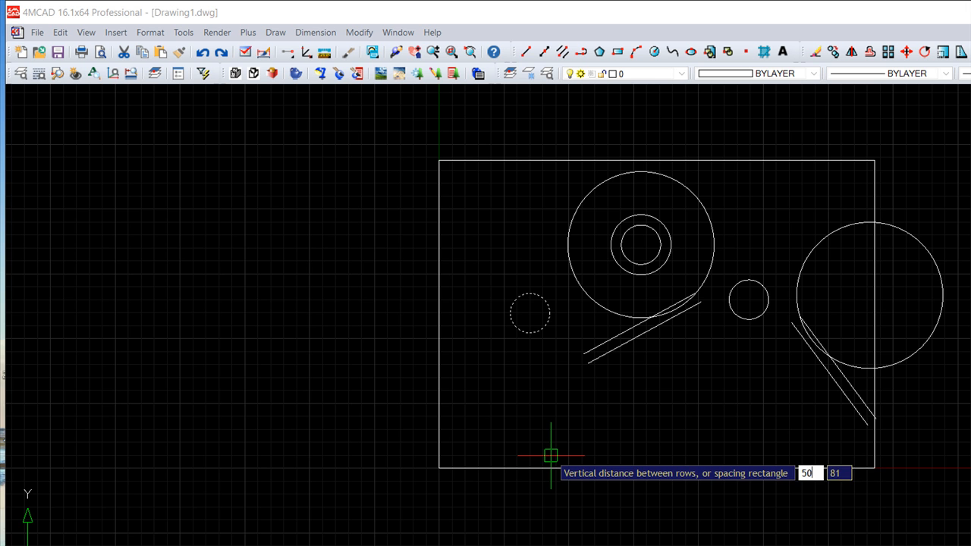
pyautogui.press('Return')
pyautogui.write('50')
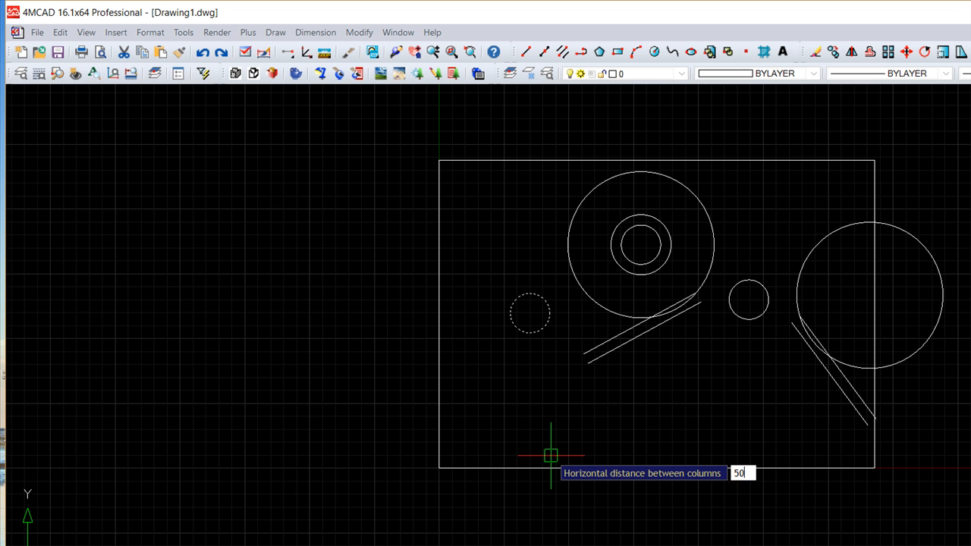
pyautogui.press('Return')
pyautogui.moveTo(557, 291); pyautogui.dragTo(514, 381, button='middle')
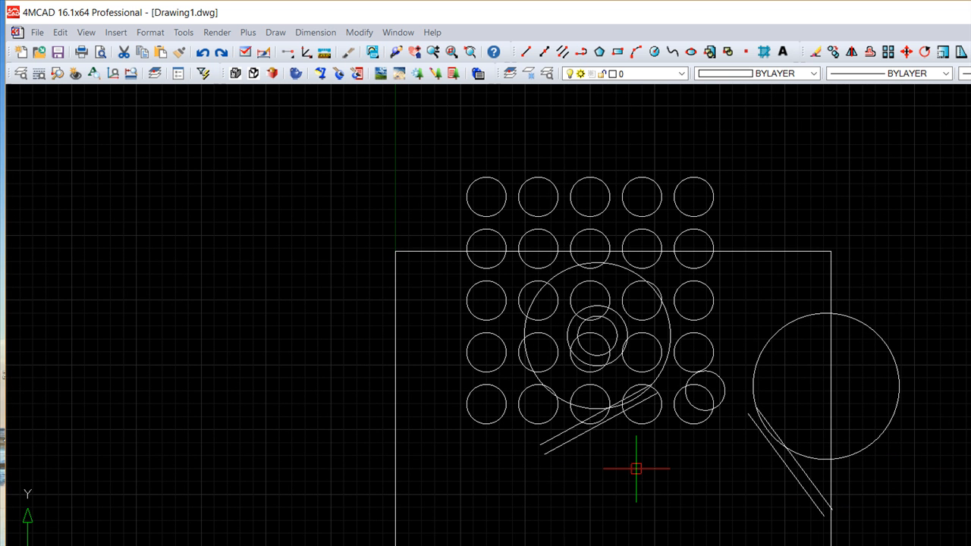
# Step: Undo the last view change and the rectangular array of circles
pyautogui.hotkey('ctrl', 'z')
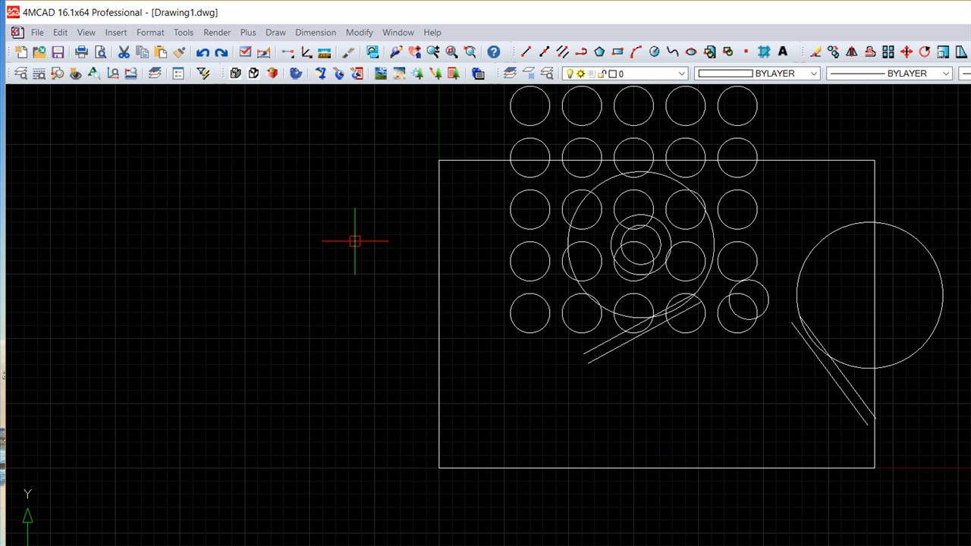
pyautogui.click(202, 52)
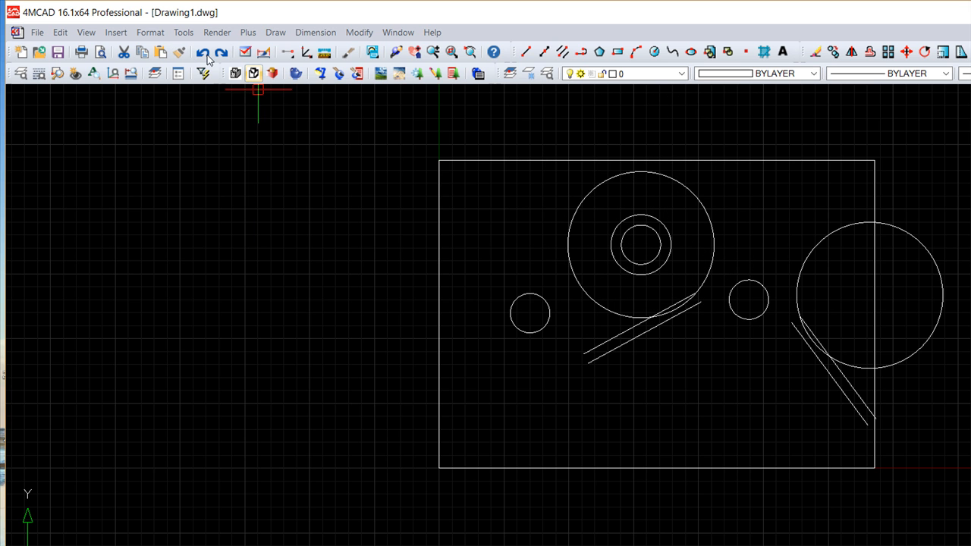
# Step: Create a full-circle polar array of the left small circle with 10 items around a center point just below it, rotating the items
pyautogui.hotkey('alt', 'm')
pyautogui.press('Up')
pyautogui.press('Up')
pyautogui.press('Up')
pyautogui.press('Up')
pyautogui.press('Up')
pyautogui.press('Up')
pyautogui.press('Up')
pyautogui.press('Up')
pyautogui.press('Up')
pyautogui.press('Up')
pyautogui.press('Up')
pyautogui.press('Up')
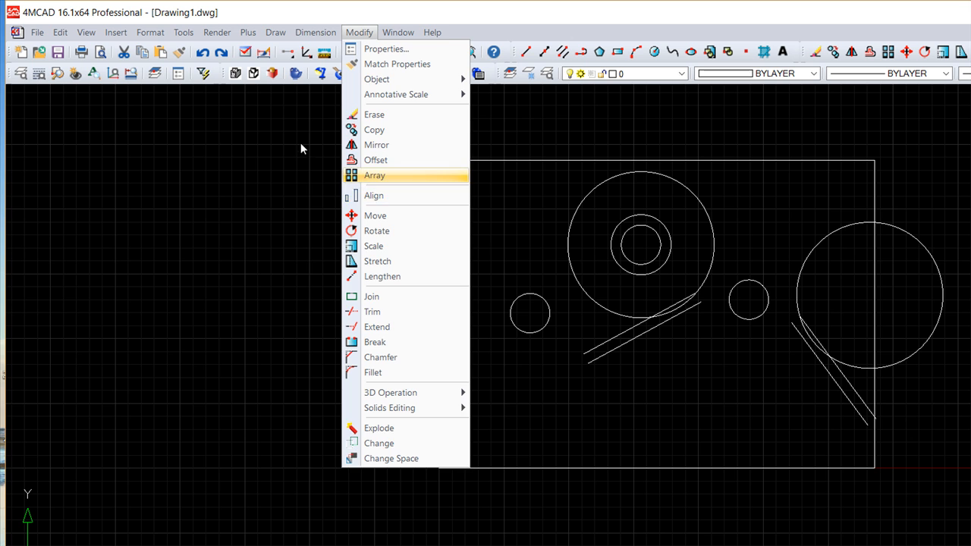
pyautogui.press('Return')
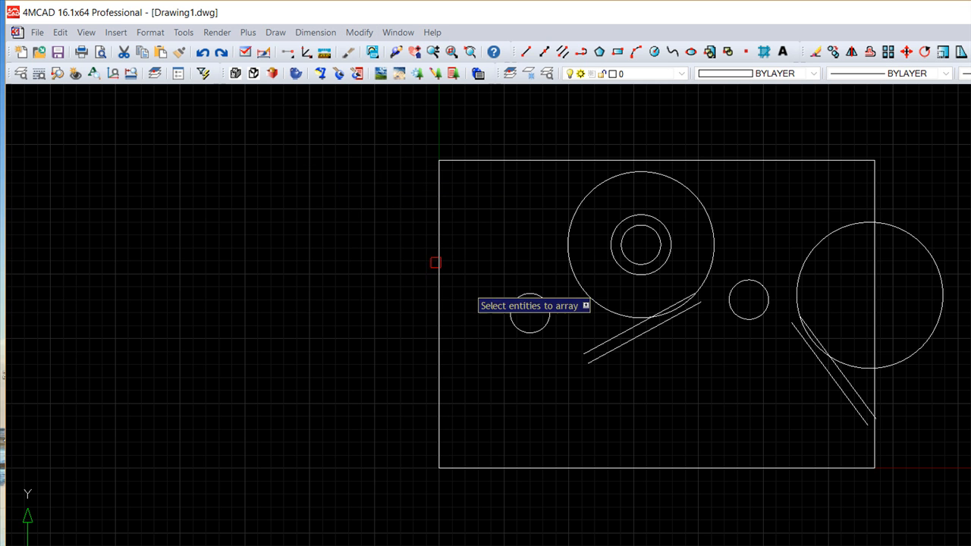
pyautogui.click(537, 329)
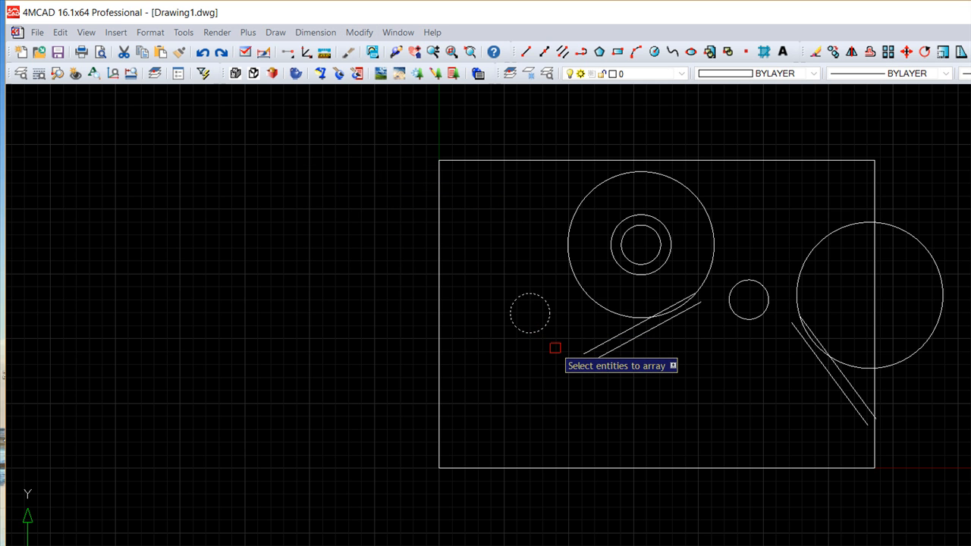
pyautogui.press('Return')
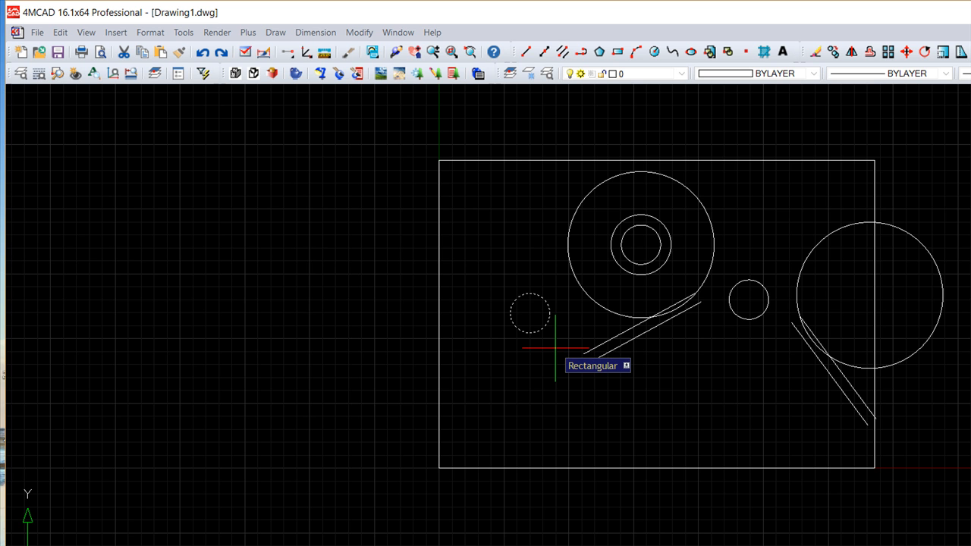
pyautogui.write('p')
pyautogui.press('Return')
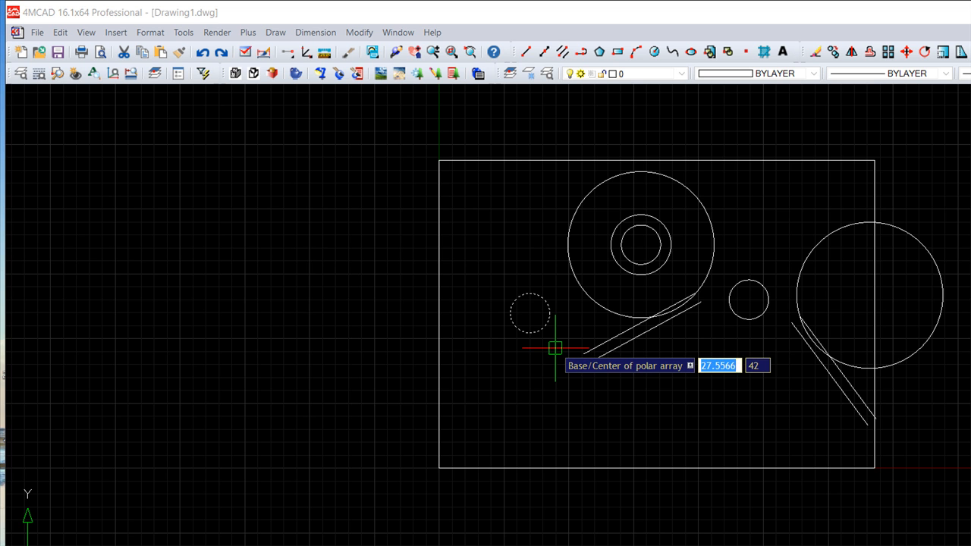
pyautogui.click(521, 383)
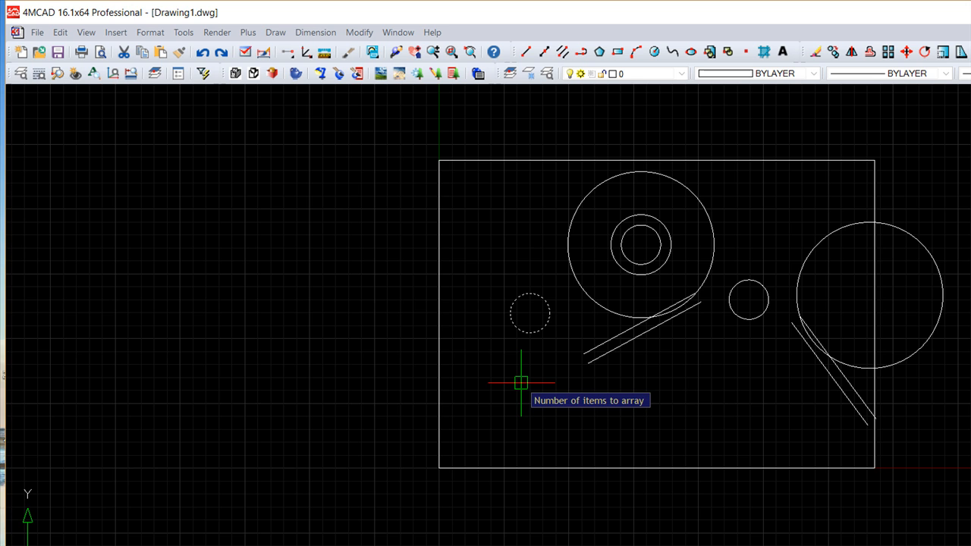
pyautogui.press('Return')
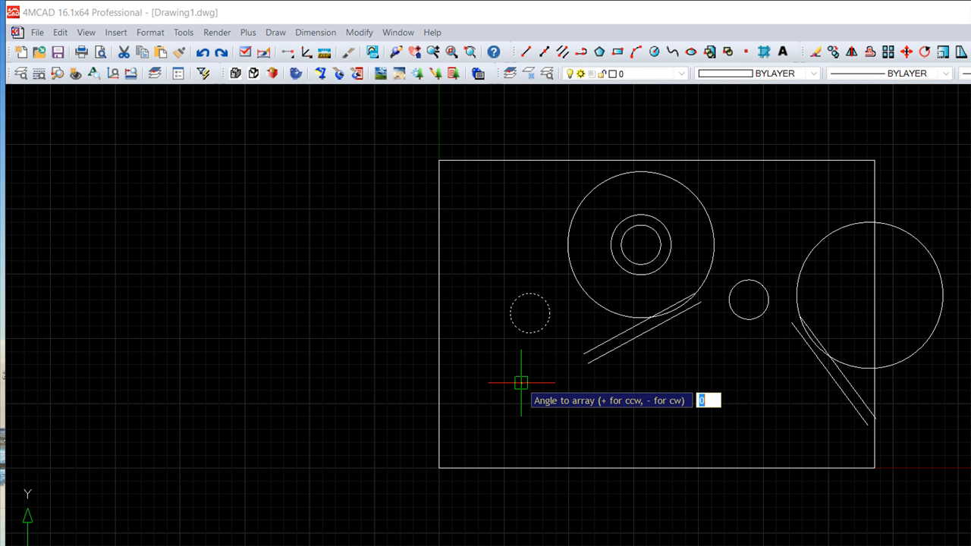
pyautogui.press('Return')
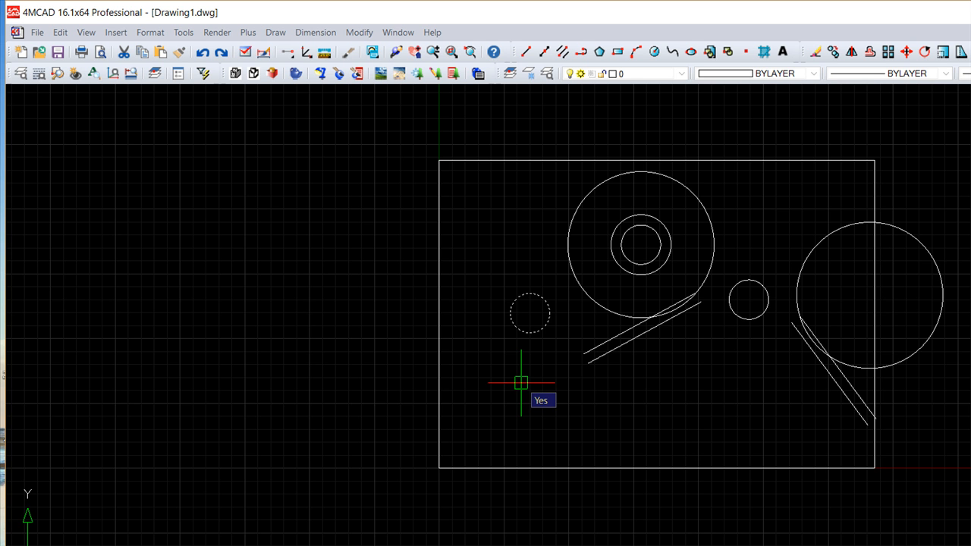
pyautogui.press('Return')
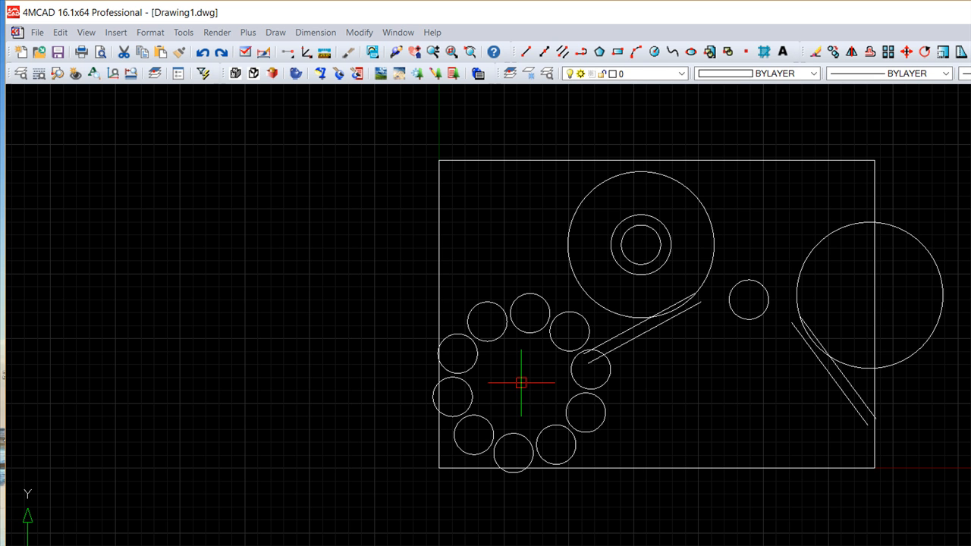